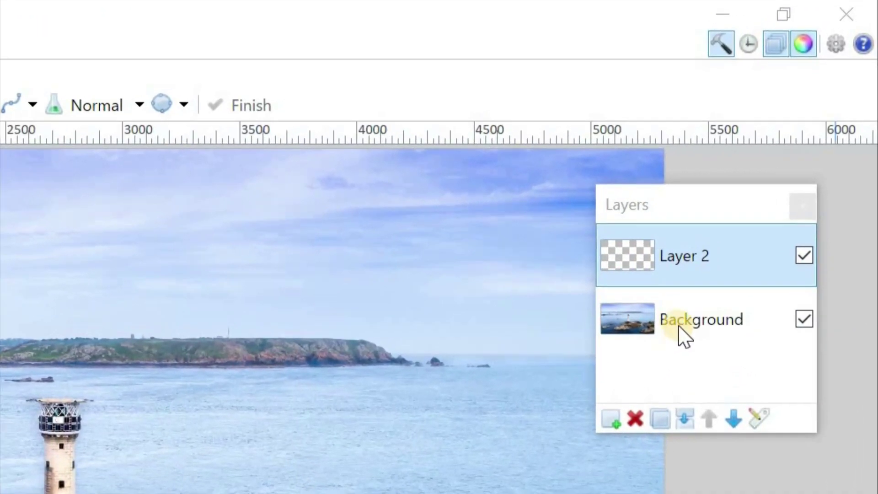
pyautogui.click(704, 290)
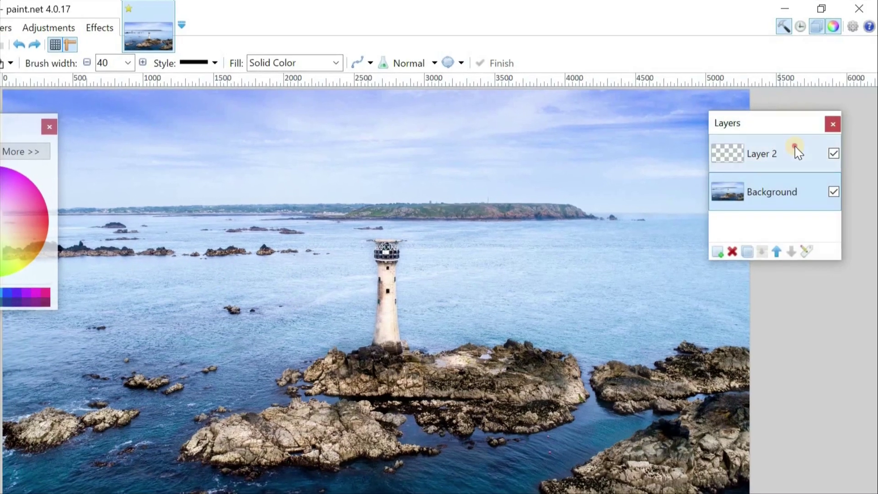
pyautogui.click(768, 160)
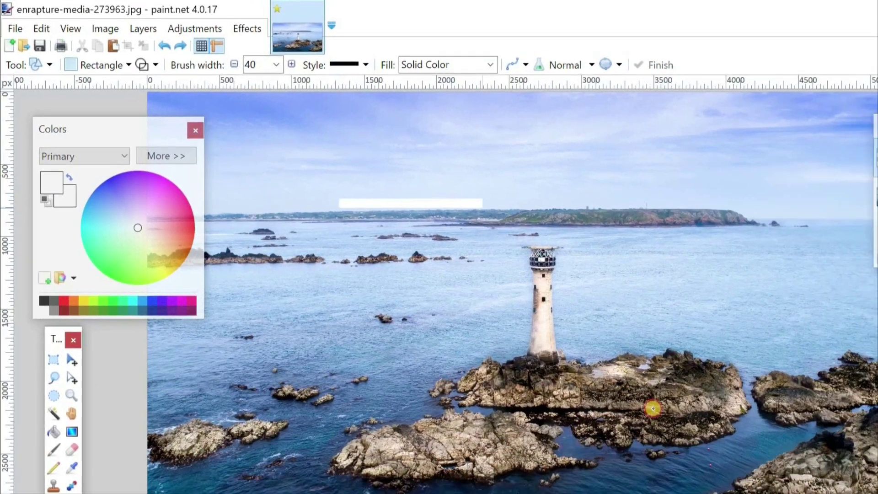
# Draw a 40 px white rectangle outline around the lighthouse, widening it left and right.
pyautogui.moveTo(653, 408); pyautogui.dragTo(711, 493)
pyautogui.moveTo(597, 427); pyautogui.dragTo(633, 431)
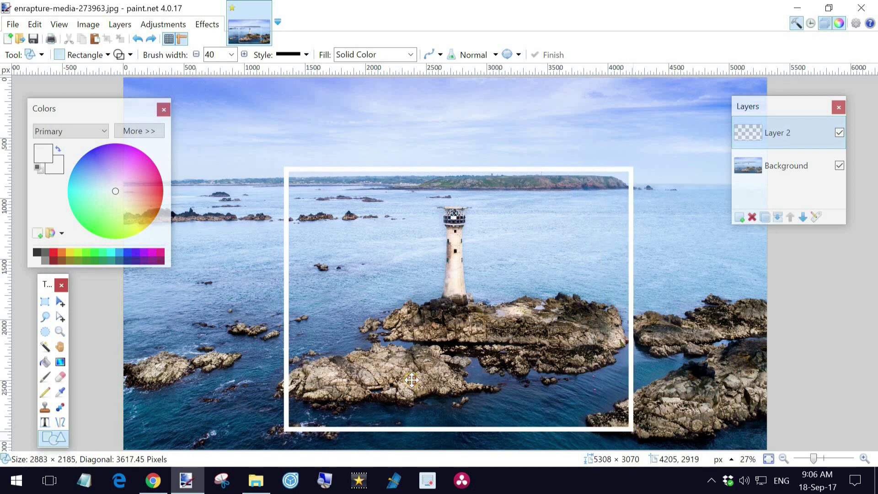
pyautogui.moveTo(284, 300); pyautogui.dragTo(224, 299)
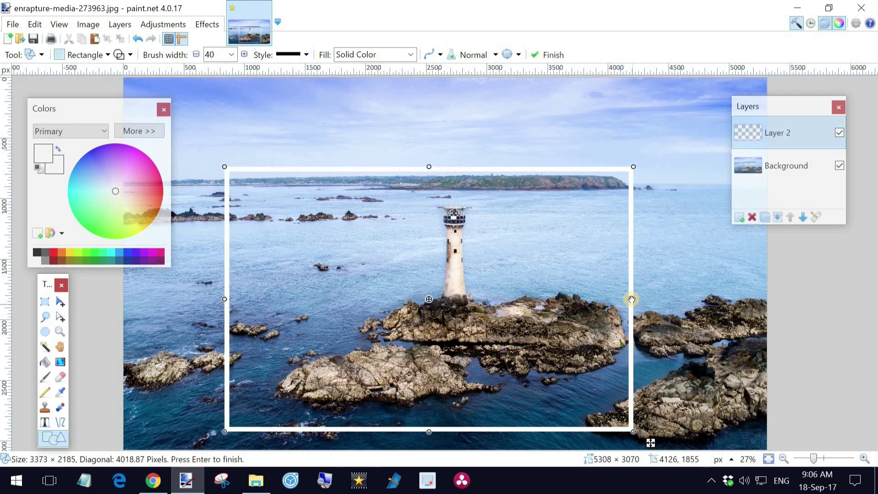
pyautogui.moveTo(632, 300); pyautogui.dragTo(668, 304)
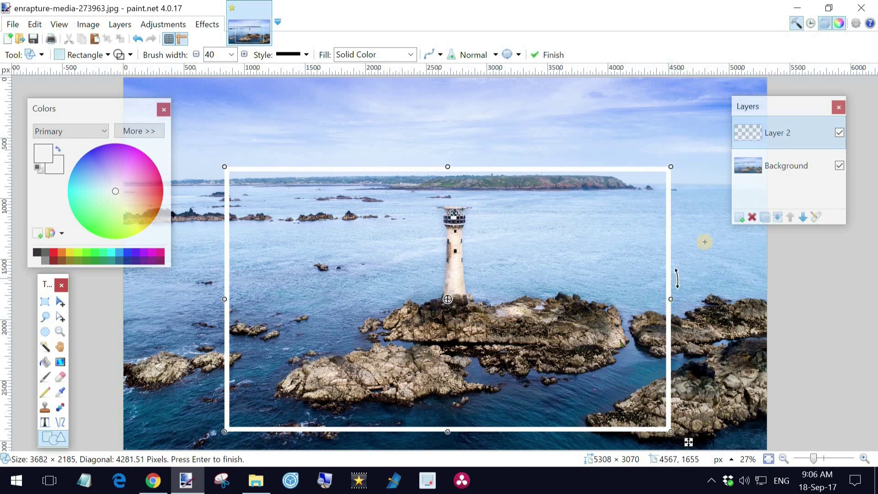
pyautogui.press('Return')
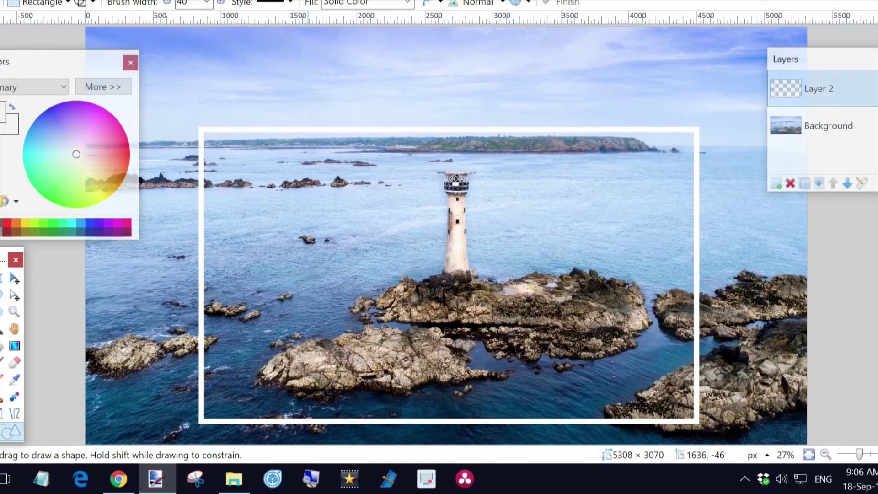
# Tilt Layer 2 back with Layers > Rotate / Zoom so the frame narrows at the top.
pyautogui.click(84, 1)
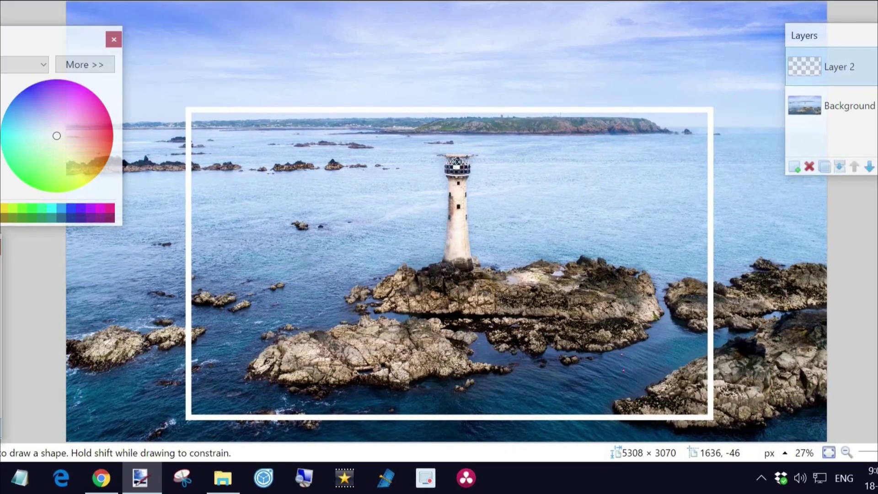
pyautogui.click(50, 2)
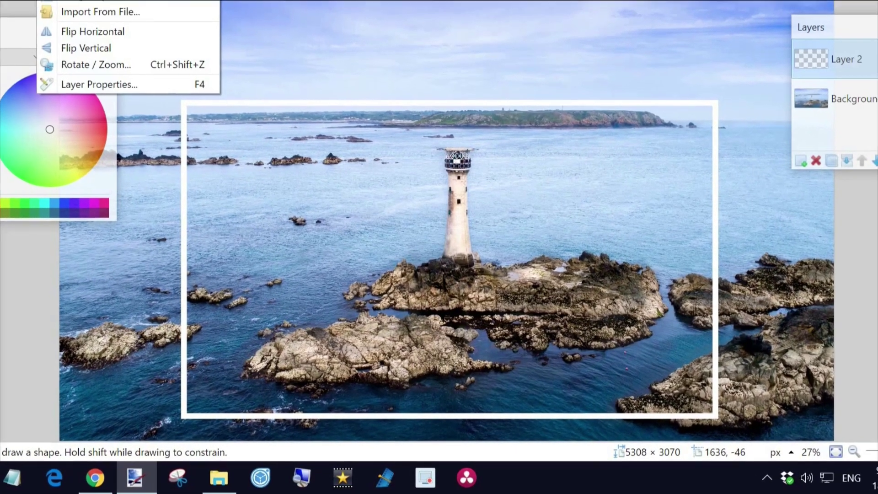
pyautogui.click(103, 51)
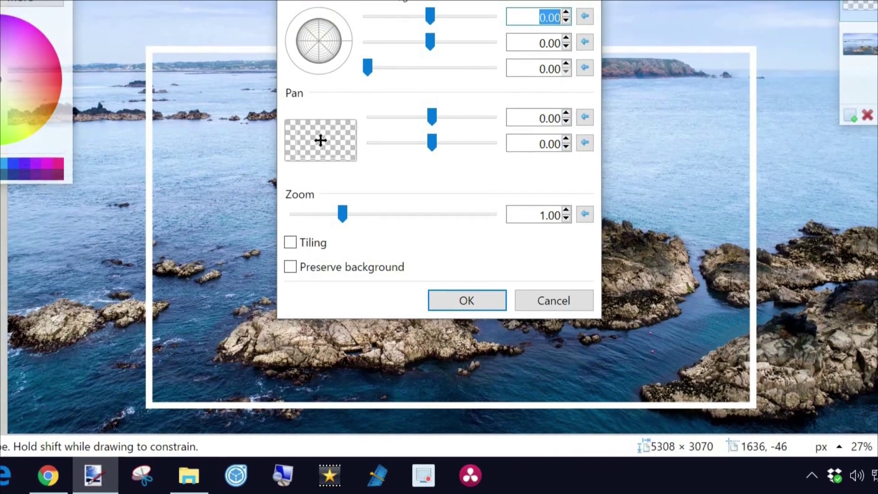
pyautogui.moveTo(320, 1); pyautogui.dragTo(527, 9)
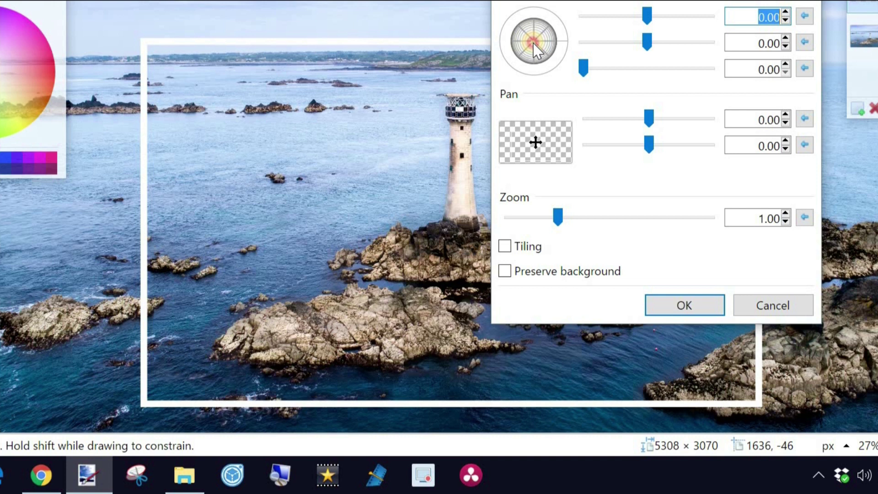
pyautogui.moveTo(533, 43); pyautogui.dragTo(533, 34)
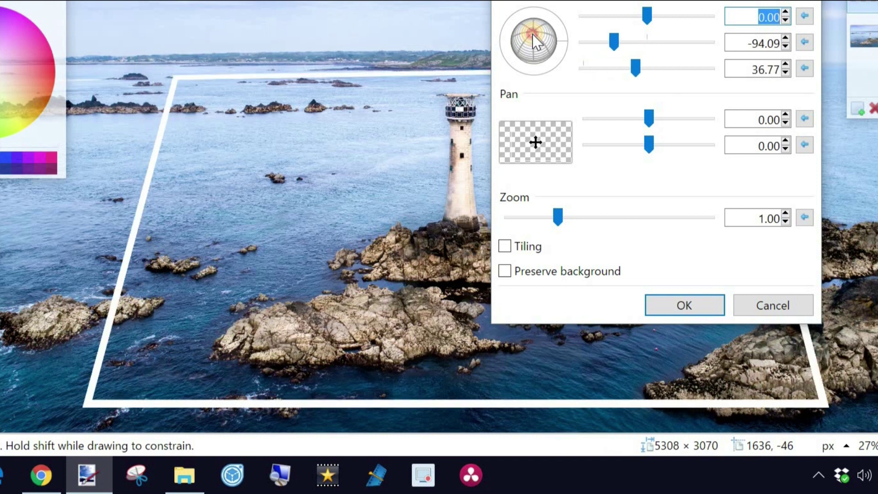
pyautogui.moveTo(532, 34); pyautogui.dragTo(534, 32)
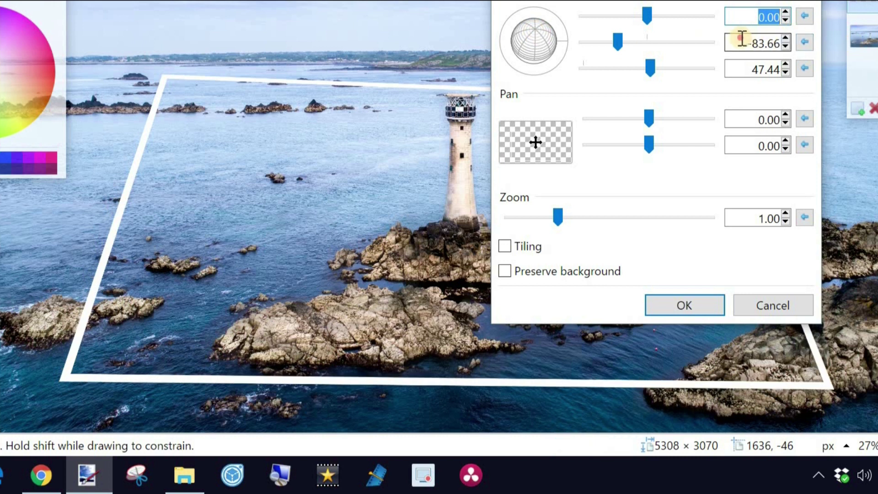
pyautogui.press('Tab')
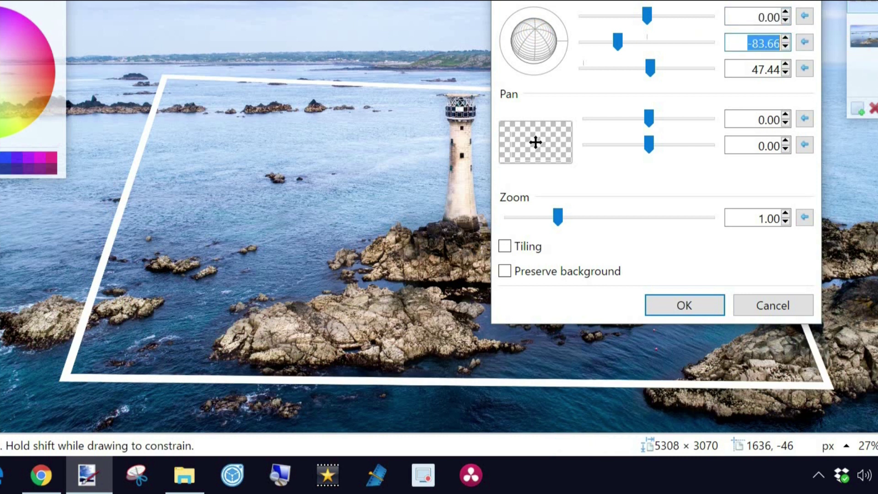
pyautogui.press('Return')
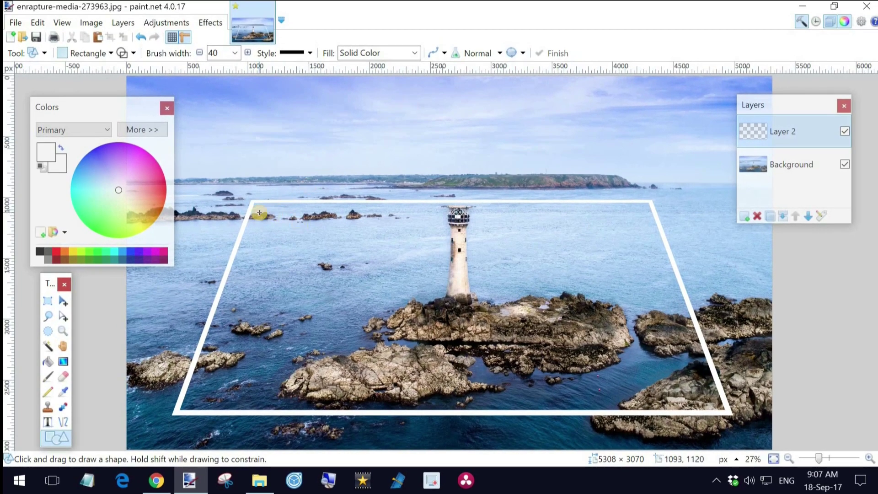
# Select all of Layer 2 and pull the frame's top edge down, then commit.
pyautogui.click(64, 302)
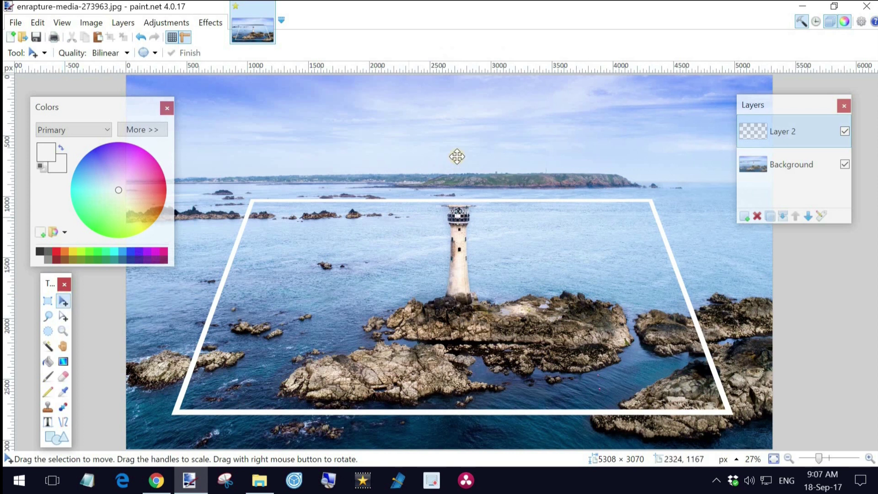
pyautogui.hotkey('ctrl', 'a')
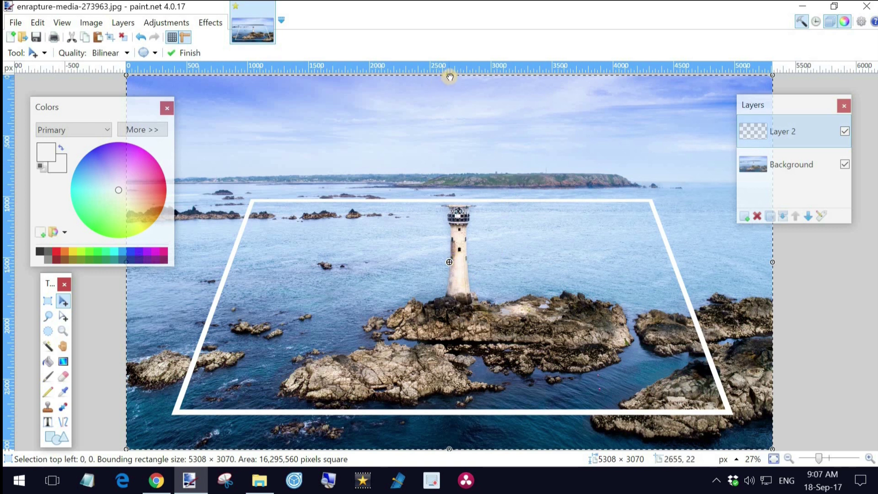
pyautogui.moveTo(449, 83); pyautogui.dragTo(447, 149)
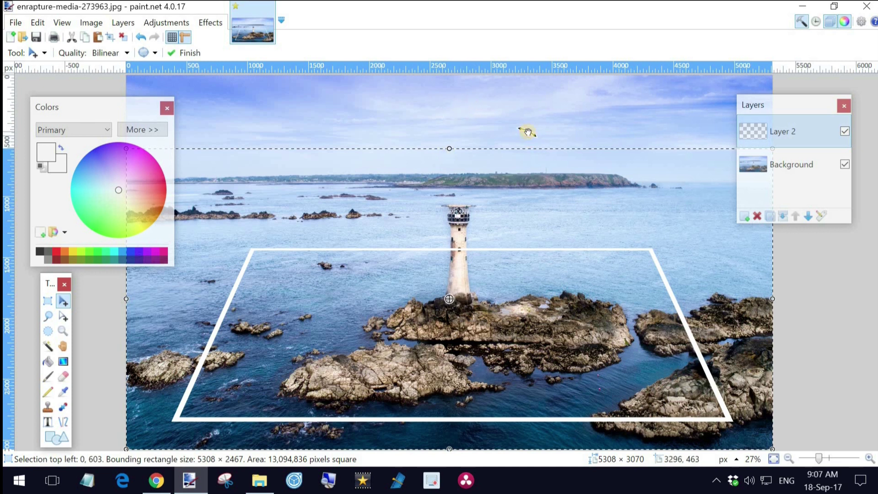
pyautogui.hotkey('ctrl', 'd')
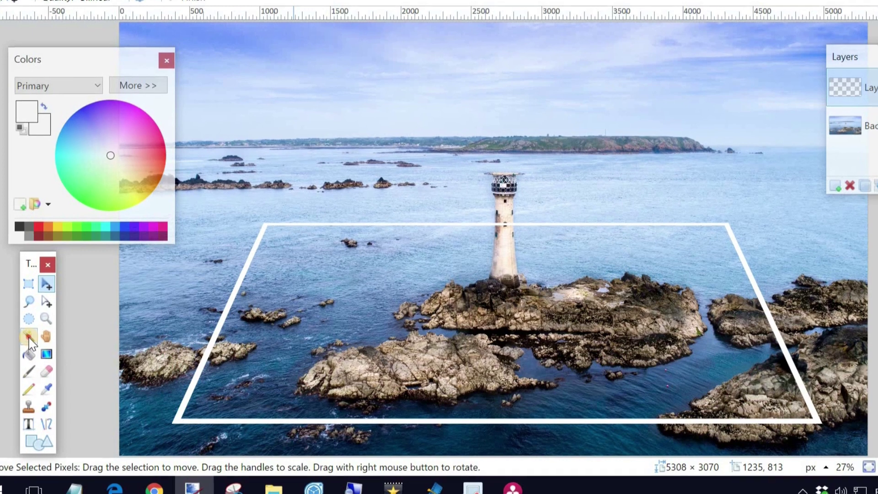
# With Background hidden, Magic Wand the transparency outside the frame, then reshow and select Background.
pyautogui.click(35, 339)
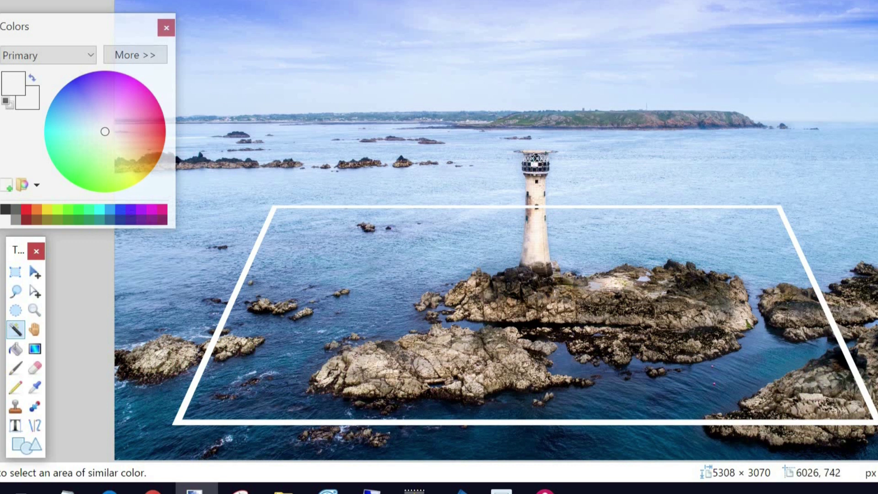
pyautogui.press('Delete')
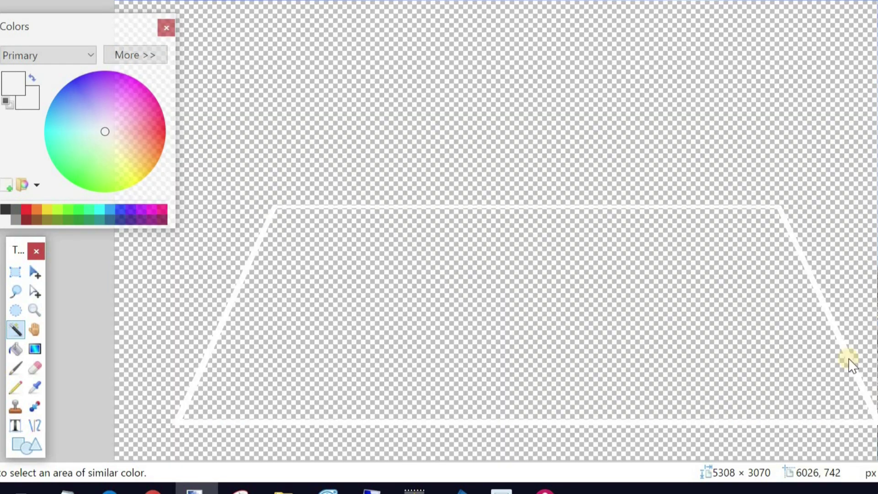
pyautogui.click(315, 84)
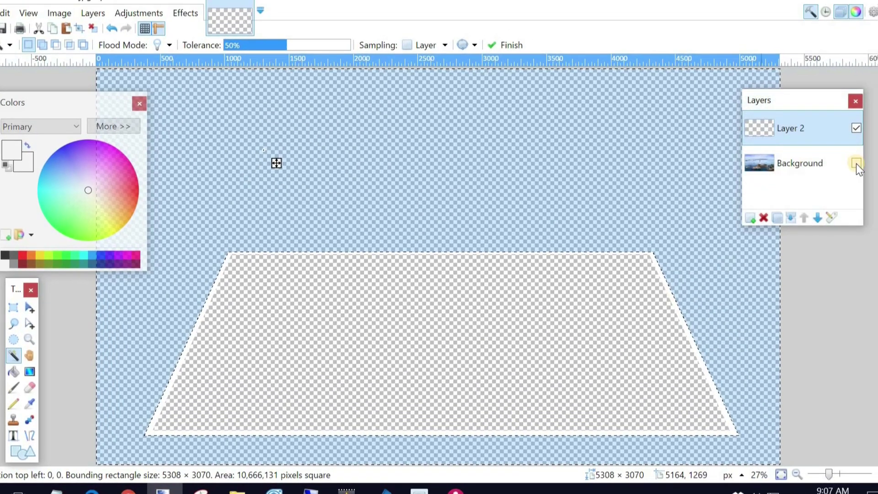
pyautogui.click(856, 163)
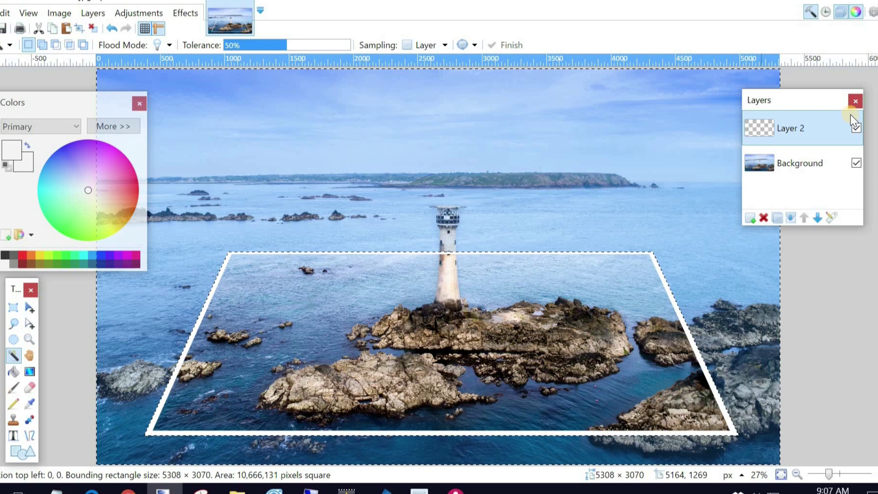
pyautogui.click(788, 163)
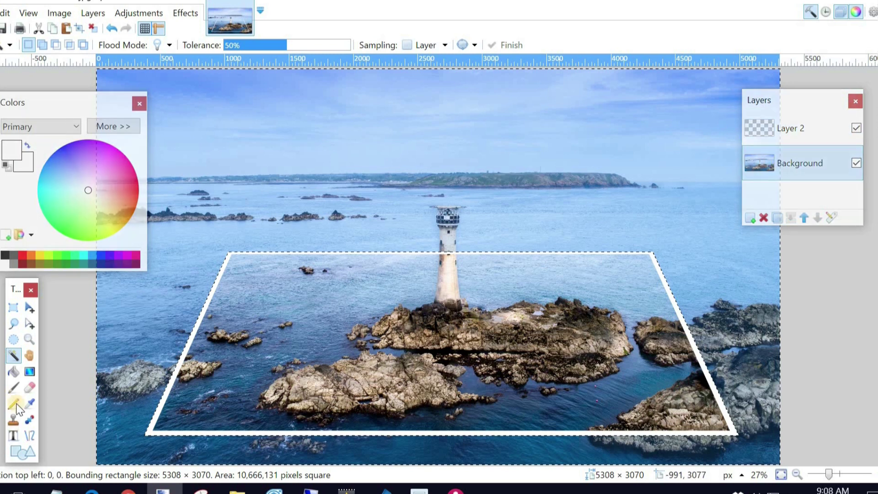
# Erase a strip around the lighthouse top with a 100-wide eraser.
pyautogui.click(29, 387)
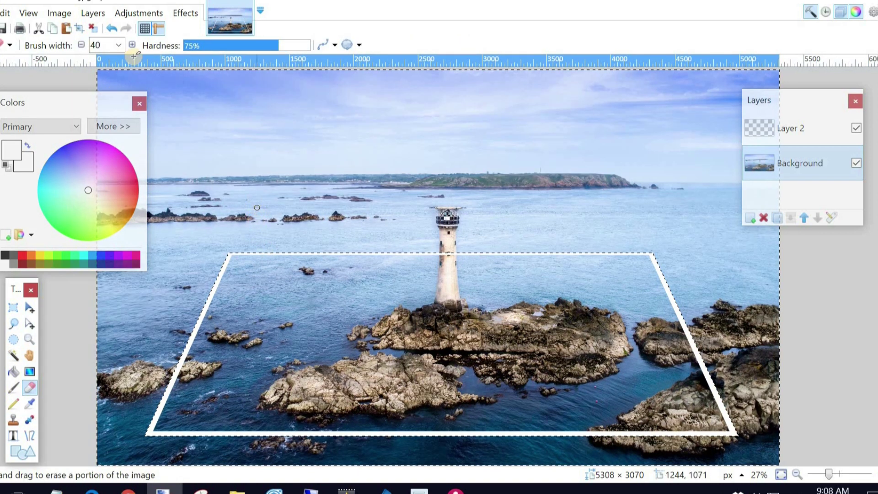
pyautogui.click(121, 42)
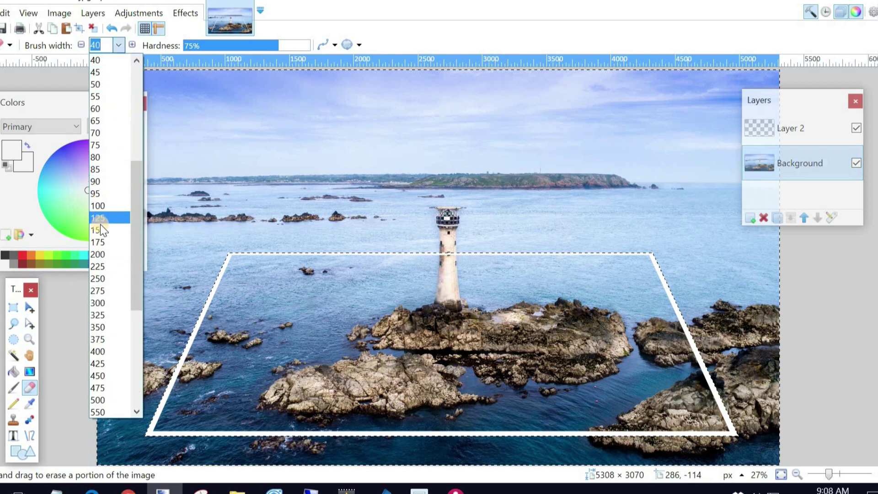
pyautogui.click(101, 206)
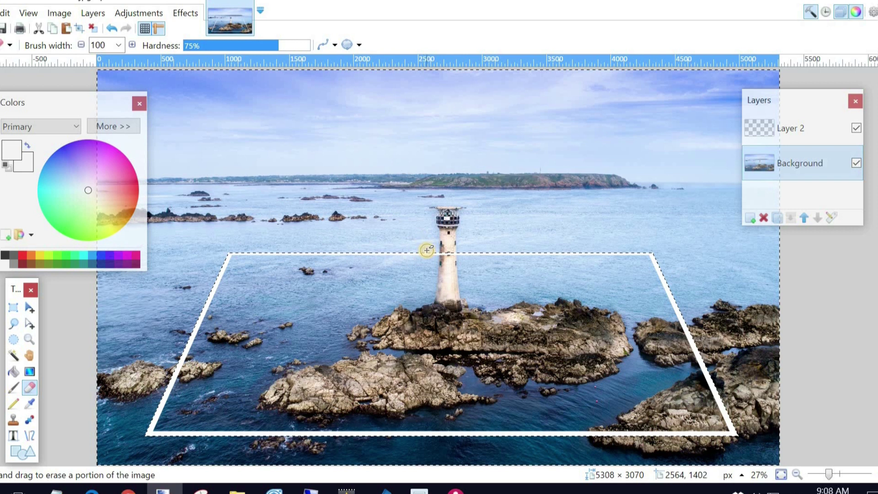
pyautogui.moveTo(427, 250); pyautogui.dragTo(433, 215)
pyautogui.moveTo(422, 229)
pyautogui.mouseDown()
pyautogui.moveTo(432, 184)
pyautogui.moveTo(450, 184)
pyautogui.moveTo(473, 199)
pyautogui.moveTo(480, 256)
pyautogui.moveTo(481, 249)
pyautogui.moveTo(649, 251)
pyautogui.moveTo(733, 445)
pyautogui.moveTo(742, 445)
pyautogui.moveTo(717, 387)
pyautogui.moveTo(735, 398)
pyautogui.moveTo(738, 437)
pyautogui.moveTo(472, 443)
pyautogui.moveTo(460, 442)
pyautogui.moveTo(545, 430)
pyautogui.moveTo(548, 438)
pyautogui.moveTo(461, 429)
pyautogui.moveTo(448, 429)
pyautogui.moveTo(458, 441)
pyautogui.moveTo(466, 434)
pyautogui.moveTo(136, 435)
pyautogui.moveTo(223, 252)
pyautogui.moveTo(391, 245)
pyautogui.mouseUp()
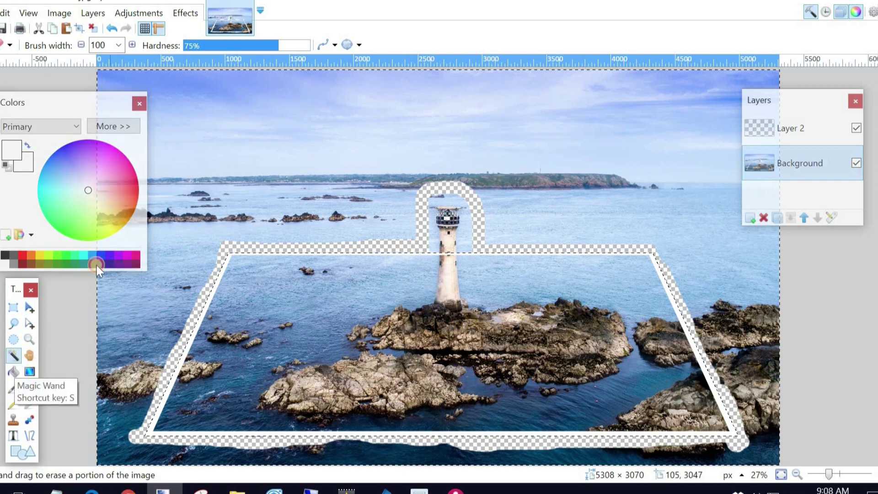
# Magic Wand the sea and sky outside the frame, settling the tolerance at 57%.
pyautogui.click(14, 357)
pyautogui.click(405, 173)
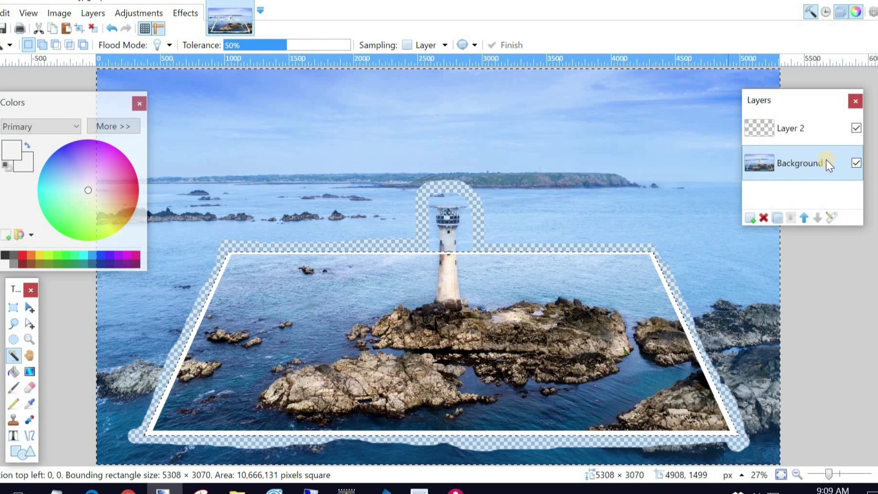
pyautogui.click(569, 142)
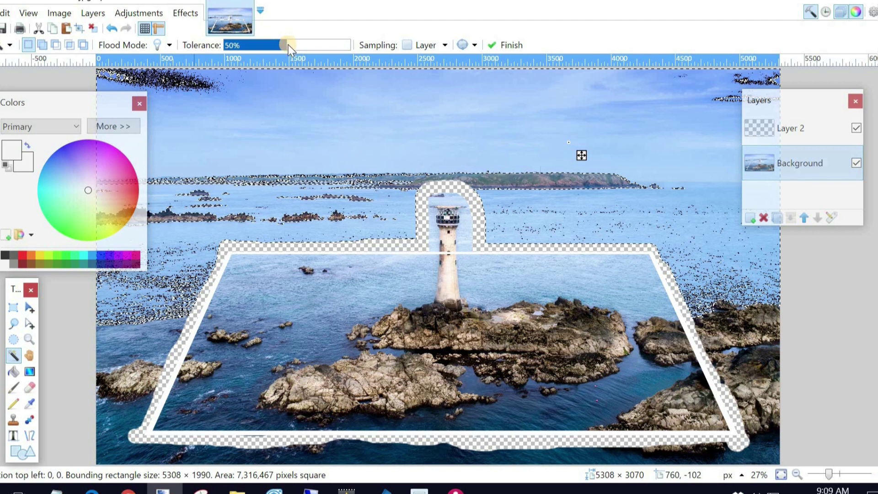
pyautogui.moveTo(300, 43); pyautogui.dragTo(317, 45)
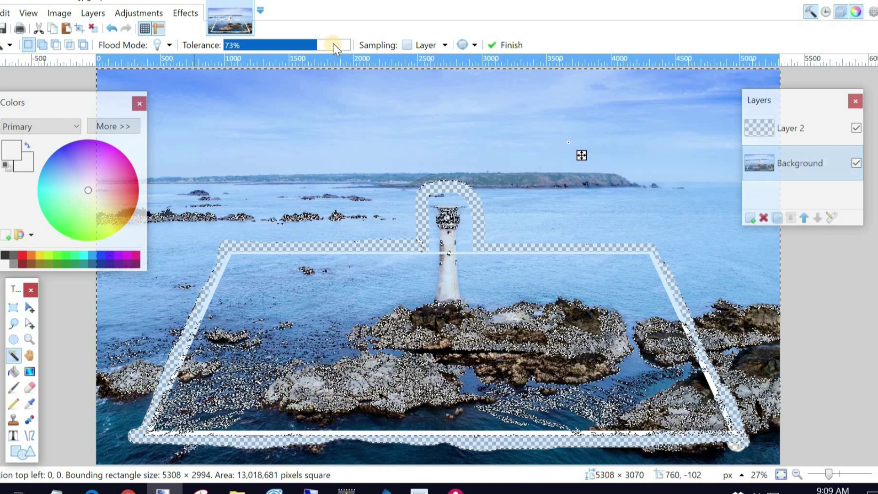
pyautogui.click(296, 45)
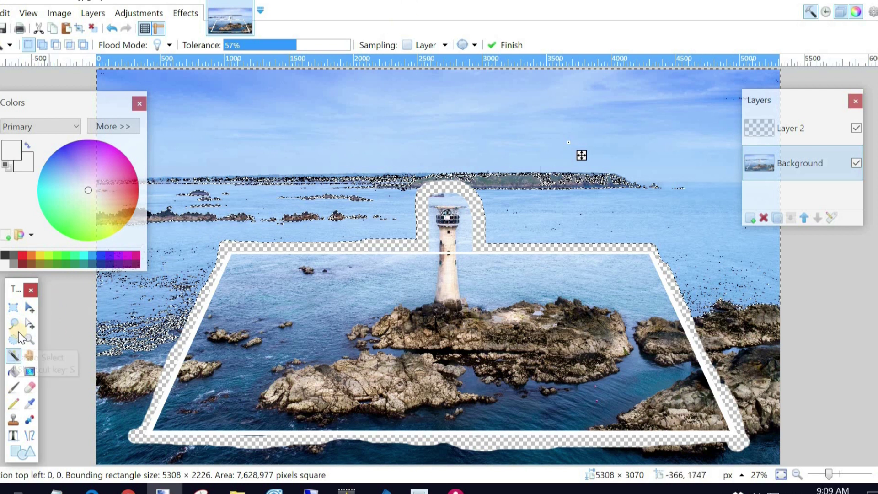
pyautogui.click(12, 325)
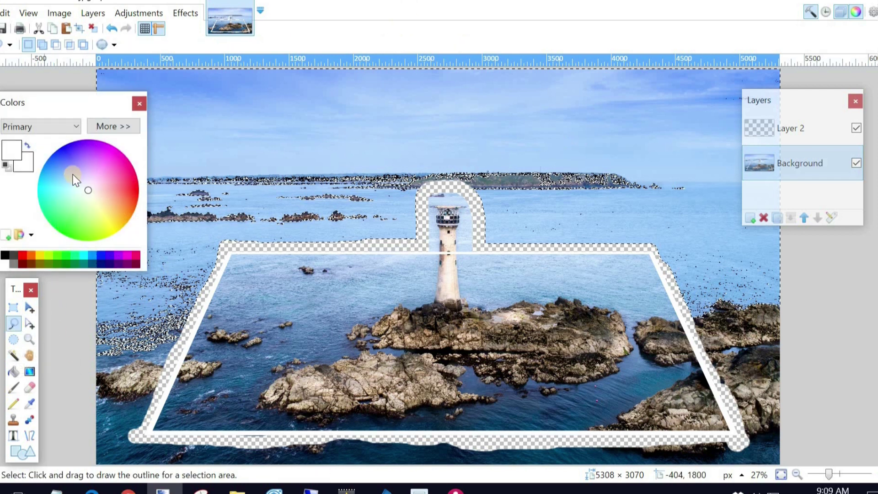
# Lasso and delete the upper-left sky and the sky right of the lighthouse.
pyautogui.click(384, 93)
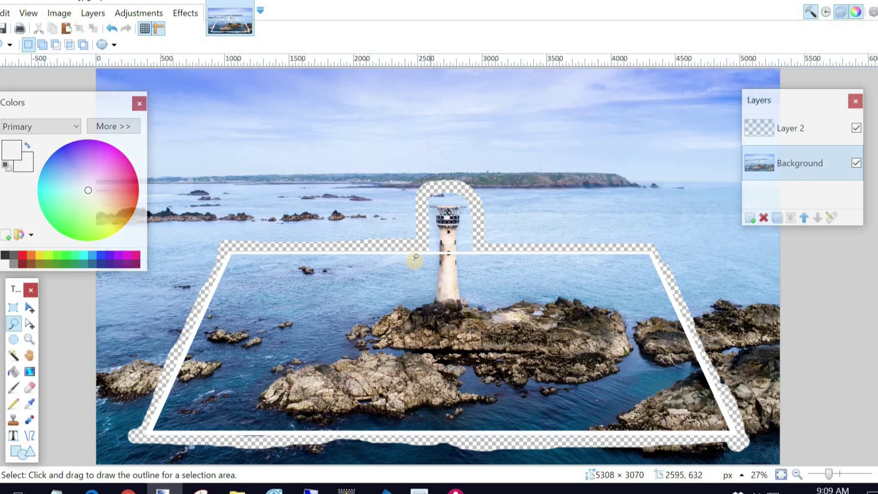
pyautogui.moveTo(424, 241)
pyautogui.mouseDown()
pyautogui.moveTo(124, 245)
pyautogui.moveTo(83, 73)
pyautogui.moveTo(294, 20)
pyautogui.moveTo(425, 43)
pyautogui.mouseUp()
pyautogui.press('Delete')
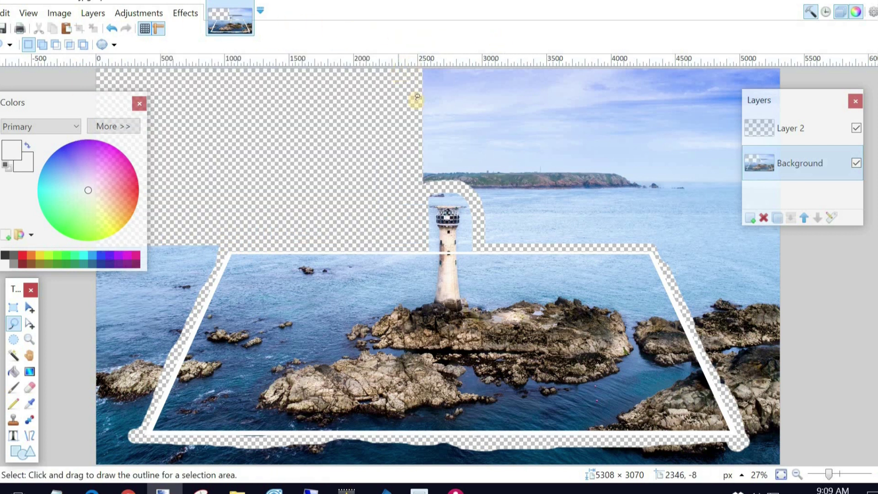
pyautogui.moveTo(416, 191)
pyautogui.mouseDown()
pyautogui.moveTo(647, 159)
pyautogui.moveTo(662, 131)
pyautogui.moveTo(645, 74)
pyautogui.mouseUp()
pyautogui.moveTo(393, 30)
pyautogui.mouseDown()
pyautogui.moveTo(245, 41)
pyautogui.moveTo(302, 51)
pyautogui.mouseUp()
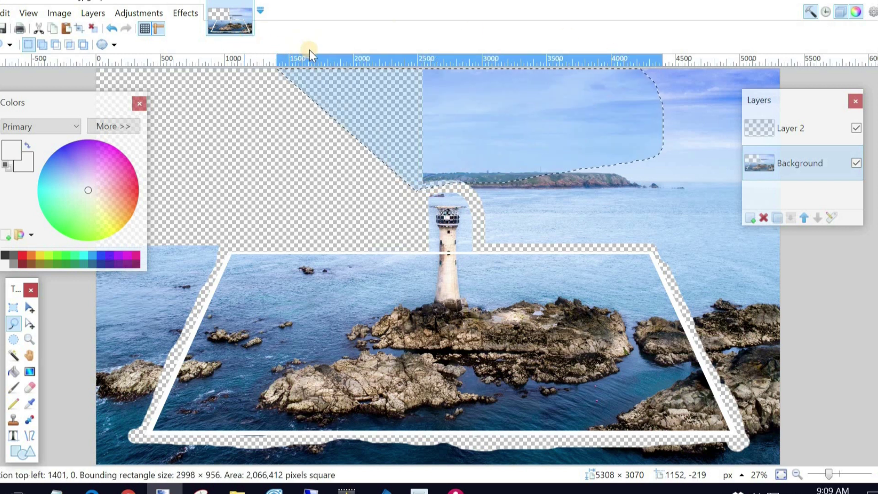
pyautogui.press('Delete')
# Lasso and delete the remaining strips outside the frame on the right, left and bottom, then deselect.
pyautogui.moveTo(461, 172)
pyautogui.mouseDown()
pyautogui.moveTo(455, 185)
pyautogui.moveTo(499, 237)
pyautogui.moveTo(644, 247)
pyautogui.mouseUp()
pyautogui.moveTo(644, 247)
pyautogui.mouseDown()
pyautogui.moveTo(507, 245)
pyautogui.moveTo(470, 110)
pyautogui.moveTo(846, 172)
pyautogui.mouseUp()
pyautogui.press('Delete')
pyautogui.moveTo(741, 425)
pyautogui.mouseDown()
pyautogui.moveTo(698, 111)
pyautogui.moveTo(609, 147)
pyautogui.moveTo(741, 430)
pyautogui.moveTo(778, 467)
pyautogui.mouseUp()
pyautogui.press('Delete')
pyautogui.press('Delete')
pyautogui.moveTo(167, 415)
pyautogui.mouseDown()
pyautogui.moveTo(137, 431)
pyautogui.moveTo(294, 82)
pyautogui.mouseUp()
pyautogui.press('Delete')
pyautogui.click(343, 280)
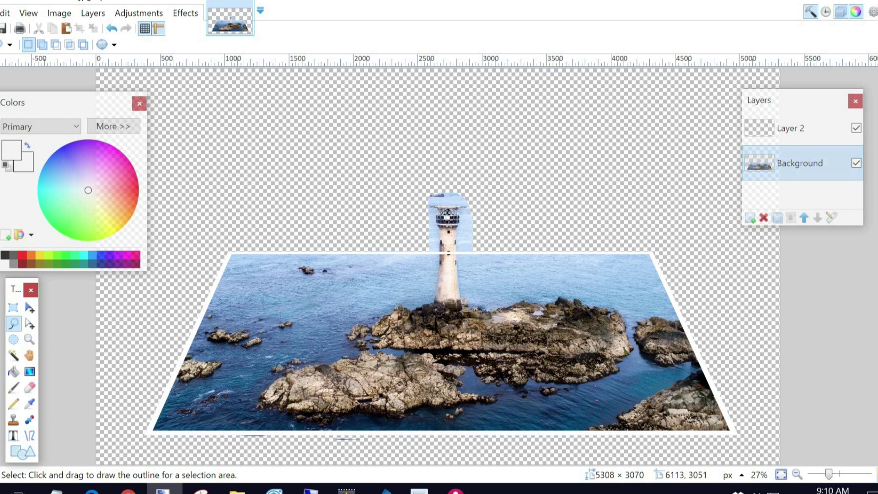
# Zoom to the bottom edge and erase the three stray dark marks below the picture.
pyautogui.hotkey('ctrl', '+')
pyautogui.hotkey('ctrl', '+')
pyautogui.scroll(-10, 173, 362)
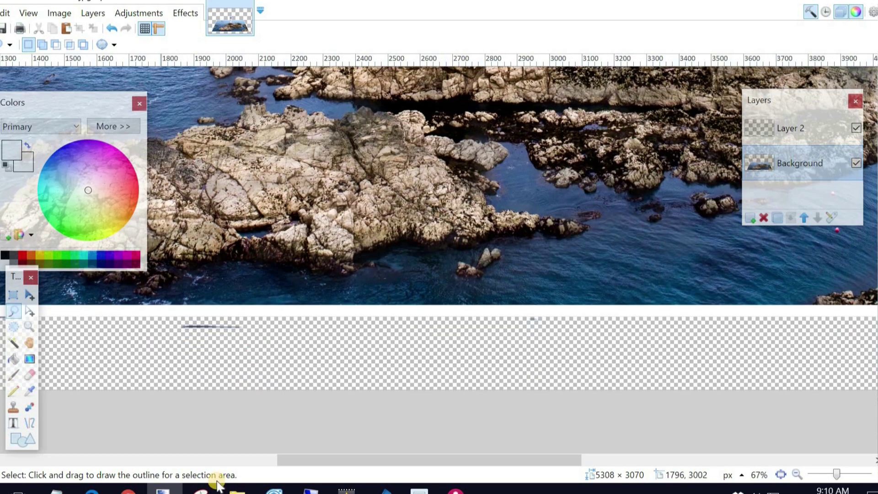
pyautogui.moveTo(495, 462); pyautogui.dragTo(397, 462)
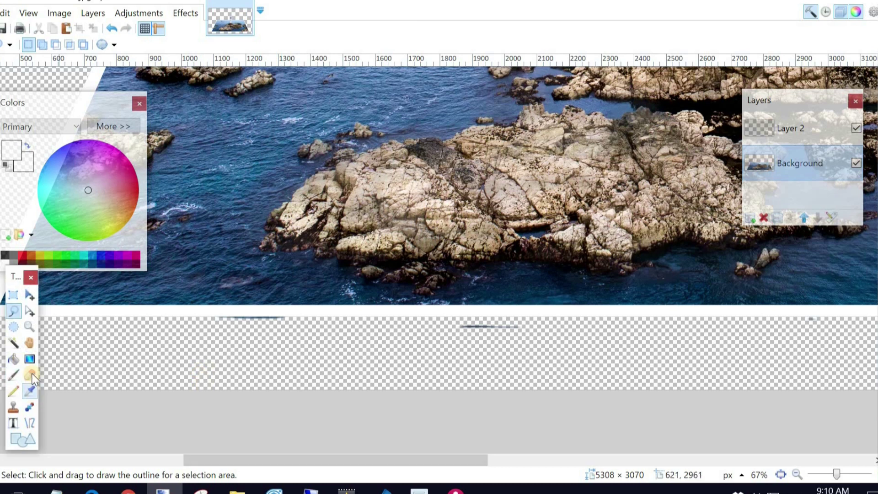
pyautogui.click(30, 375)
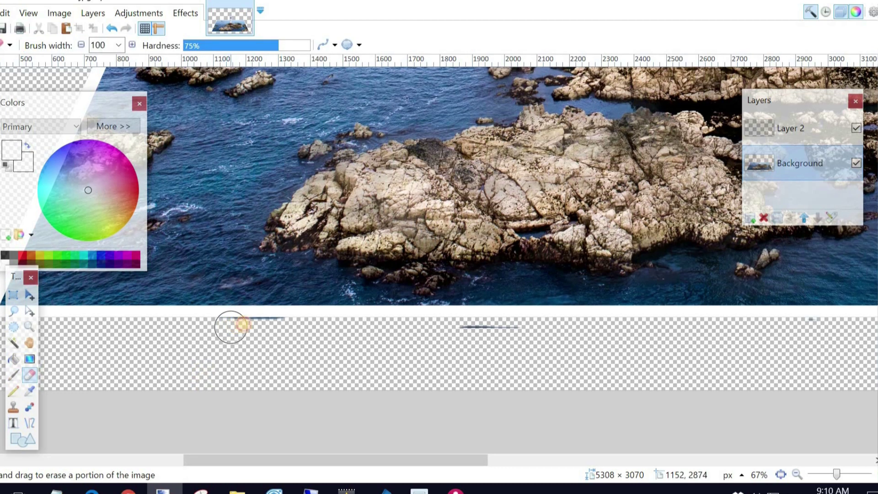
pyautogui.moveTo(233, 326); pyautogui.dragTo(285, 324)
pyautogui.moveTo(437, 327); pyautogui.dragTo(519, 333)
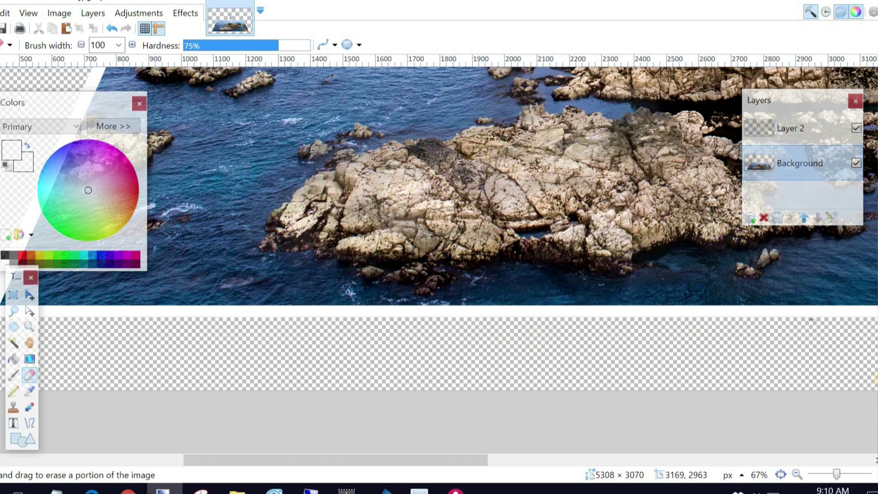
pyautogui.moveTo(796, 373)
pyautogui.mouseDown()
pyautogui.moveTo(809, 314)
pyautogui.moveTo(790, 339)
pyautogui.mouseUp()
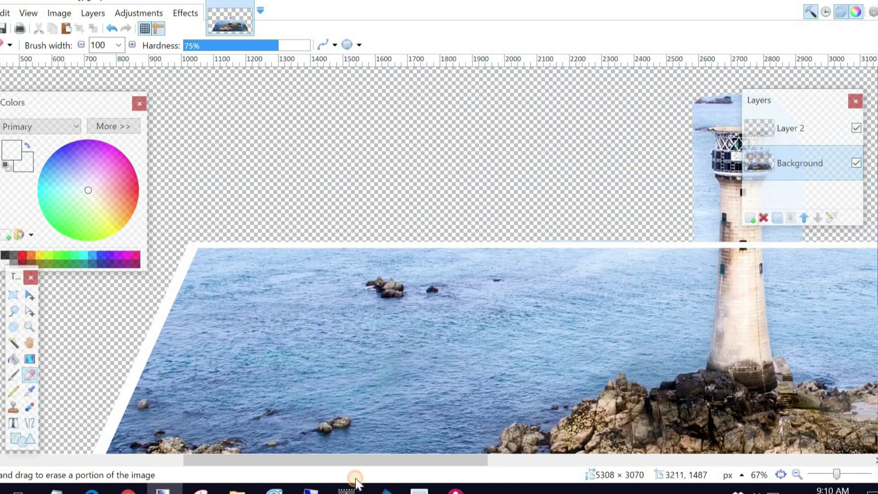
# Erase border patches over the tower on Background, then undo the mistaken erase.
pyautogui.moveTo(315, 462); pyautogui.dragTo(433, 459)
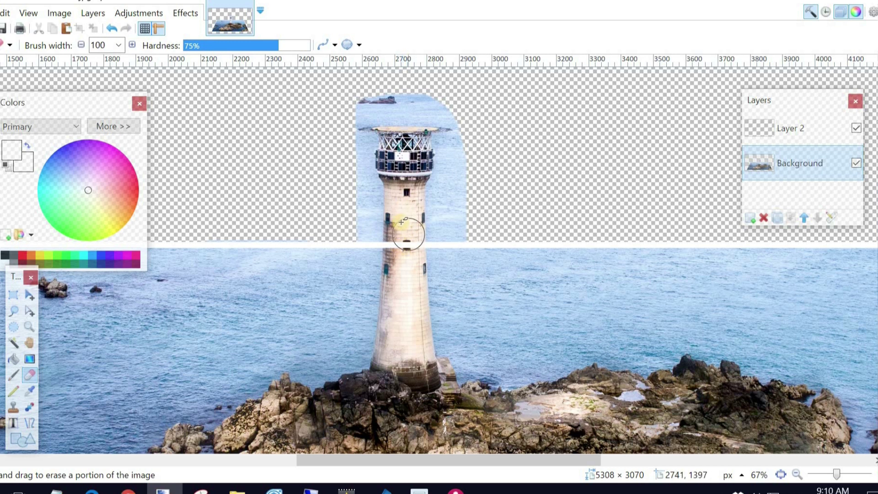
pyautogui.moveTo(408, 258)
pyautogui.mouseDown()
pyautogui.moveTo(408, 296)
pyautogui.moveTo(415, 270)
pyautogui.moveTo(445, 239)
pyautogui.moveTo(405, 235)
pyautogui.moveTo(412, 270)
pyautogui.moveTo(404, 265)
pyautogui.moveTo(413, 255)
pyautogui.moveTo(443, 241)
pyautogui.moveTo(408, 248)
pyautogui.mouseUp()
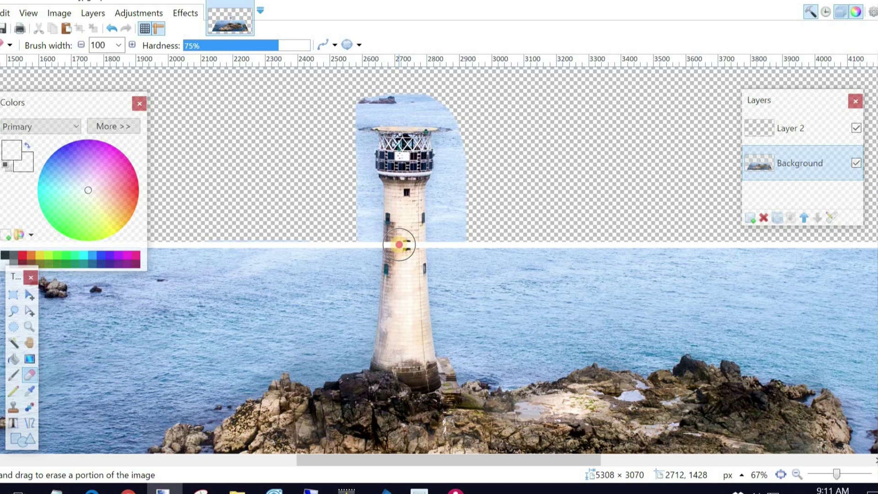
pyautogui.click(399, 245)
pyautogui.click(404, 247)
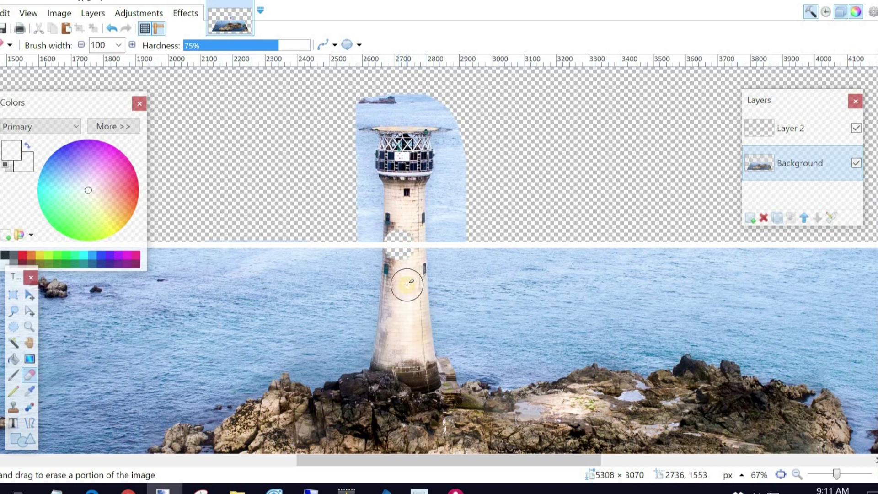
pyautogui.click(112, 29)
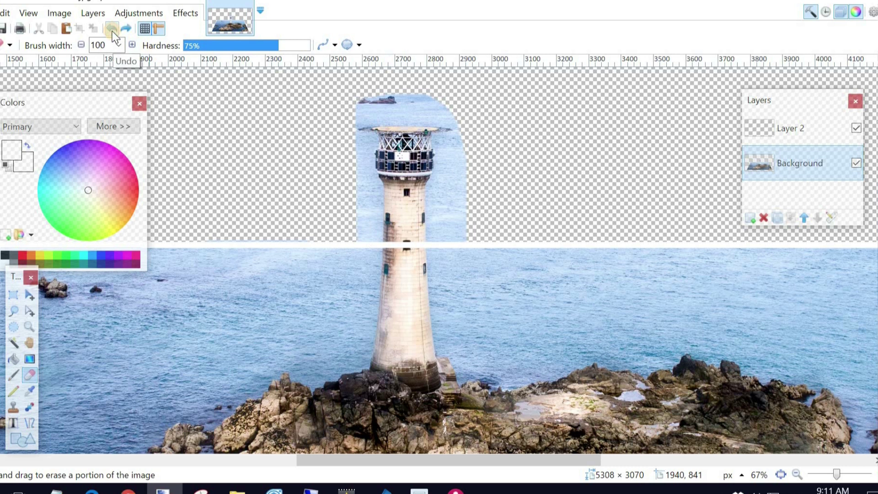
# On Layer 2, erase the white border across the tower at 85% hardness, then zoom out.
pyautogui.click(793, 128)
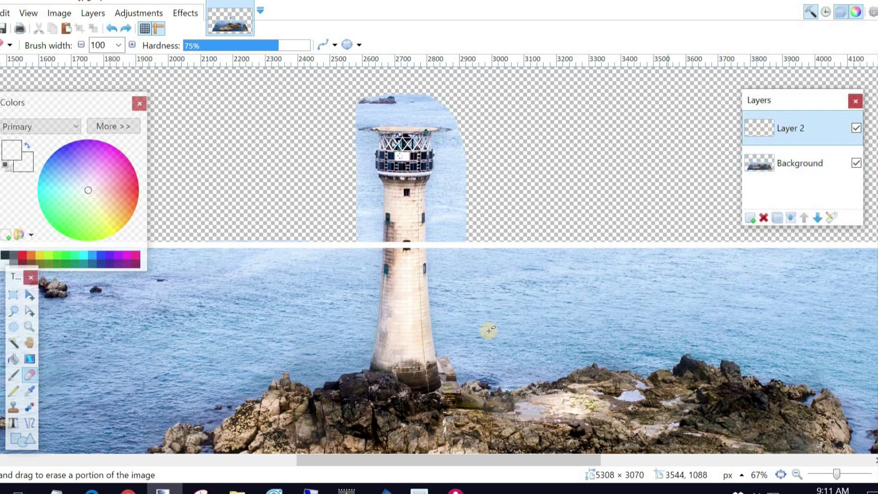
pyautogui.click(291, 46)
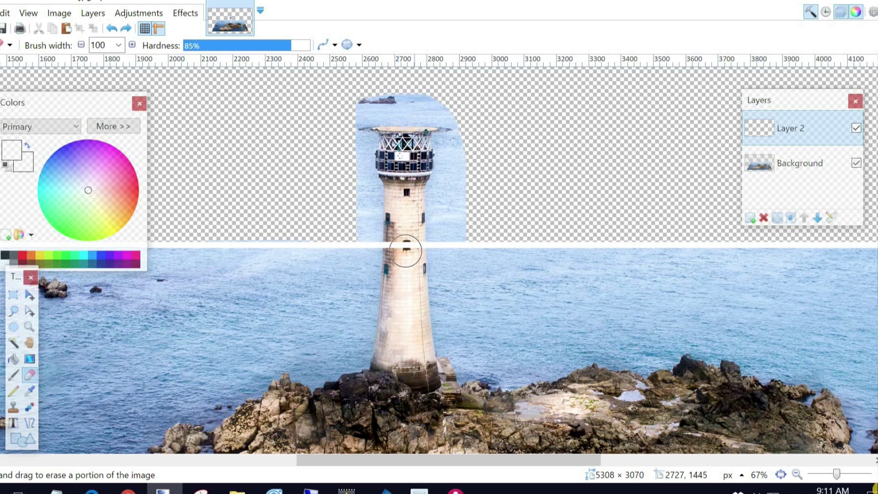
pyautogui.hotkey('ctrl', '+')
pyautogui.hotkey('ctrl', '+')
pyautogui.hotkey('ctrl', '+')
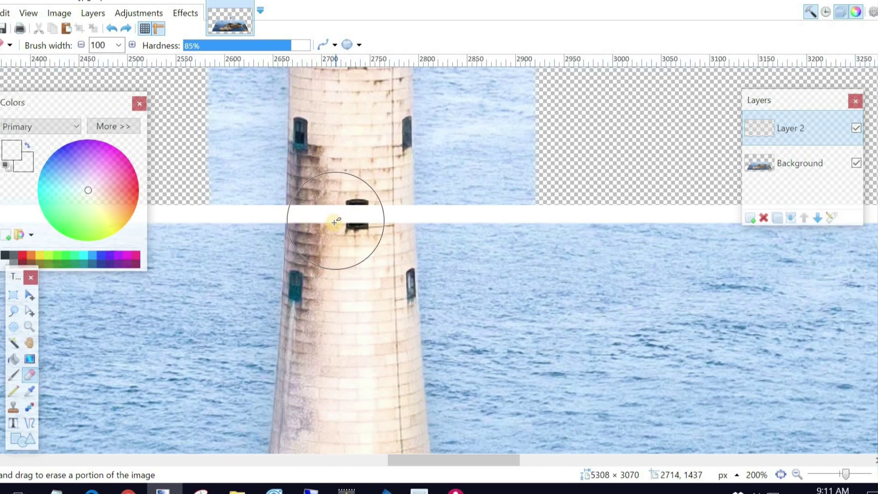
pyautogui.moveTo(335, 222)
pyautogui.mouseDown()
pyautogui.moveTo(336, 212)
pyautogui.moveTo(378, 212)
pyautogui.moveTo(361, 218)
pyautogui.moveTo(369, 231)
pyautogui.moveTo(364, 222)
pyautogui.mouseUp()
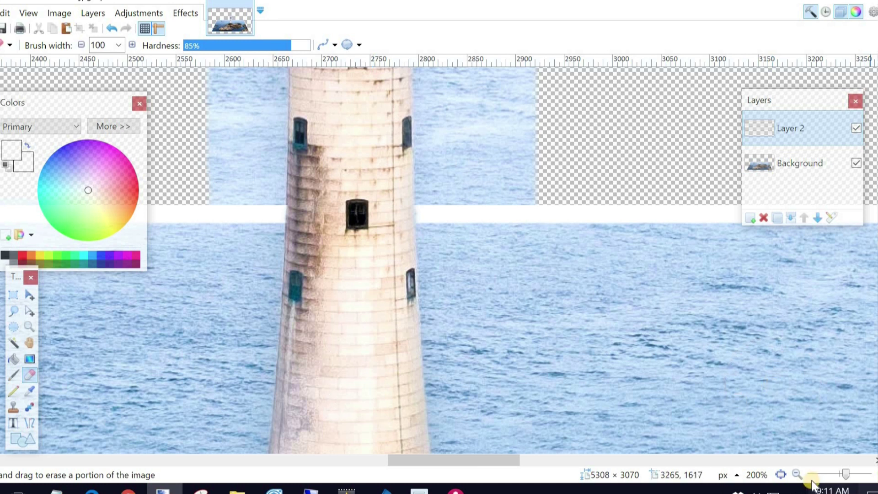
pyautogui.click(798, 475)
pyautogui.click(798, 475)
pyautogui.click(797, 475)
pyautogui.click(797, 475)
pyautogui.click(798, 475)
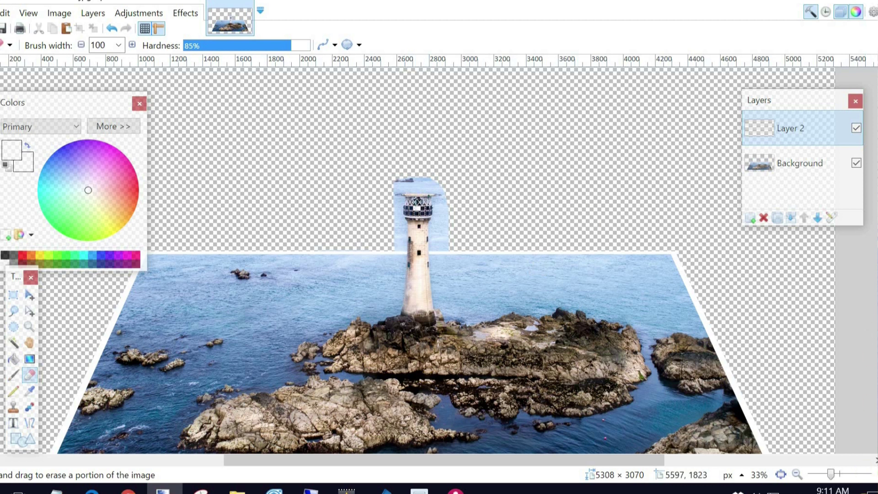
pyautogui.hotkey('ctrl', '+')
pyautogui.hotkey('ctrl', '+')
pyautogui.hotkey('ctrl', '+')
pyautogui.hotkey('ctrl', '+')
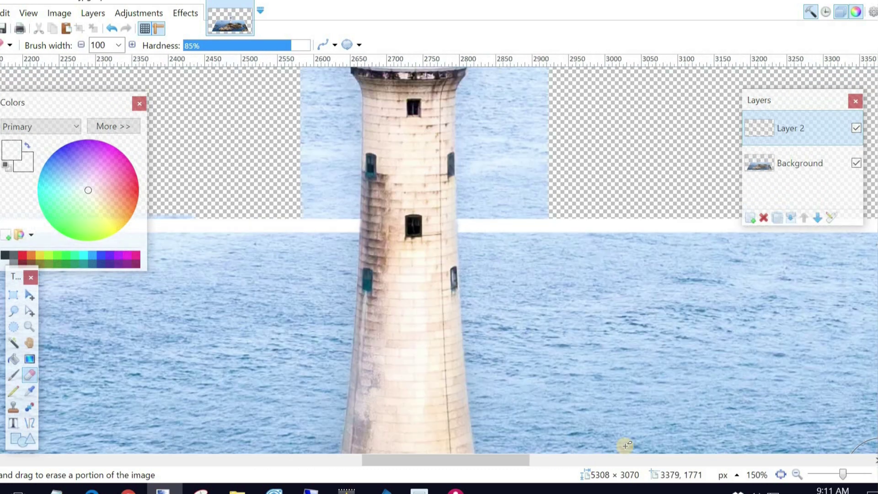
pyautogui.scroll(5, 869, 224)
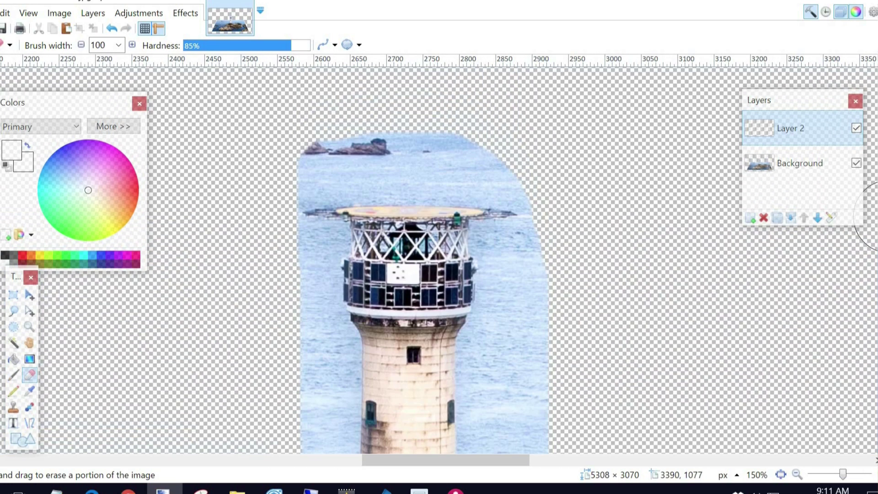
pyautogui.scroll(-2, 868, 224)
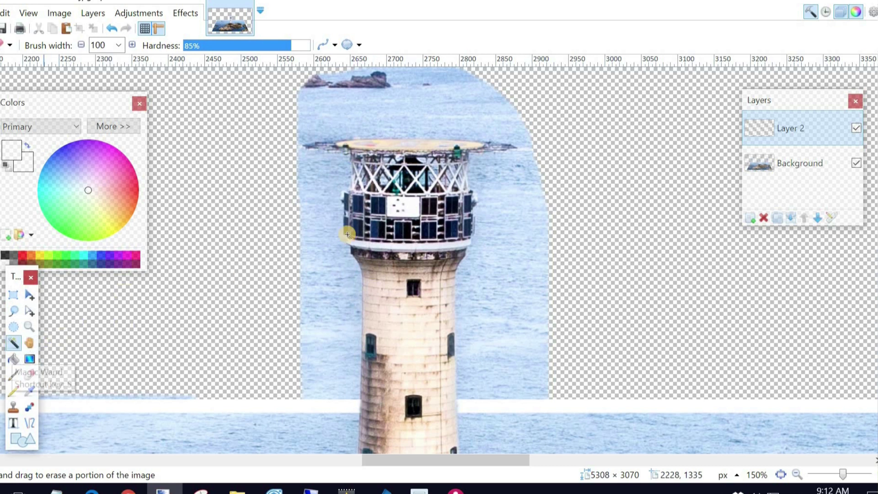
pyautogui.click(13, 342)
pyautogui.click(332, 285)
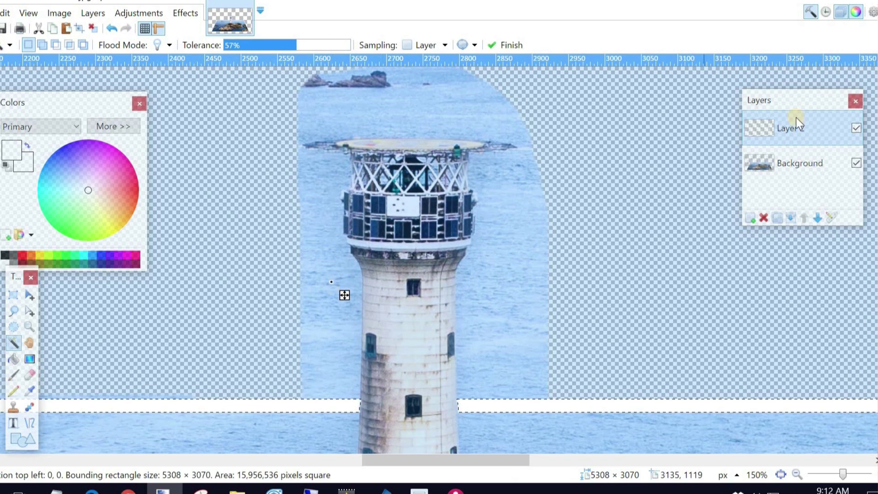
pyautogui.click(818, 167)
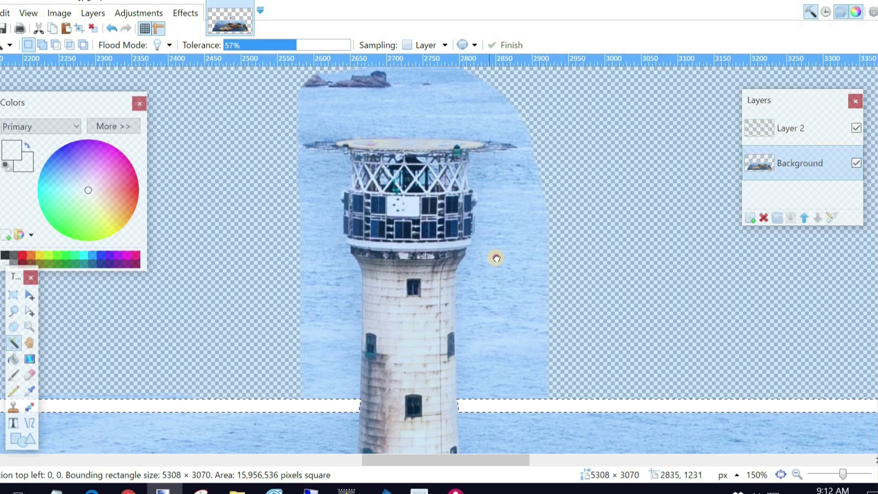
pyautogui.click(507, 270)
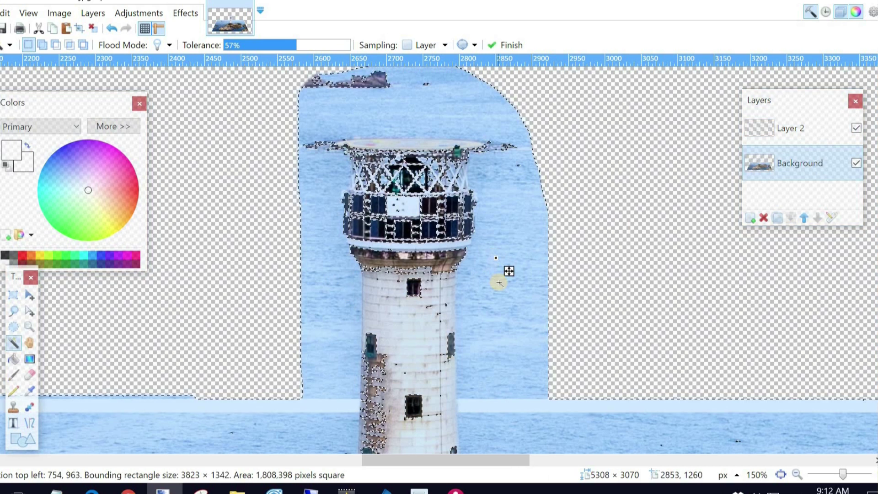
pyautogui.moveTo(307, 45); pyautogui.dragTo(315, 45)
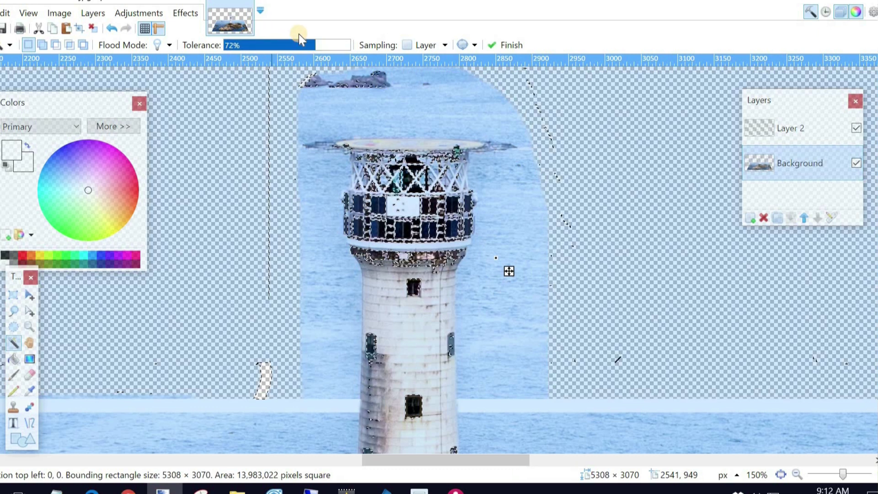
pyautogui.click(295, 45)
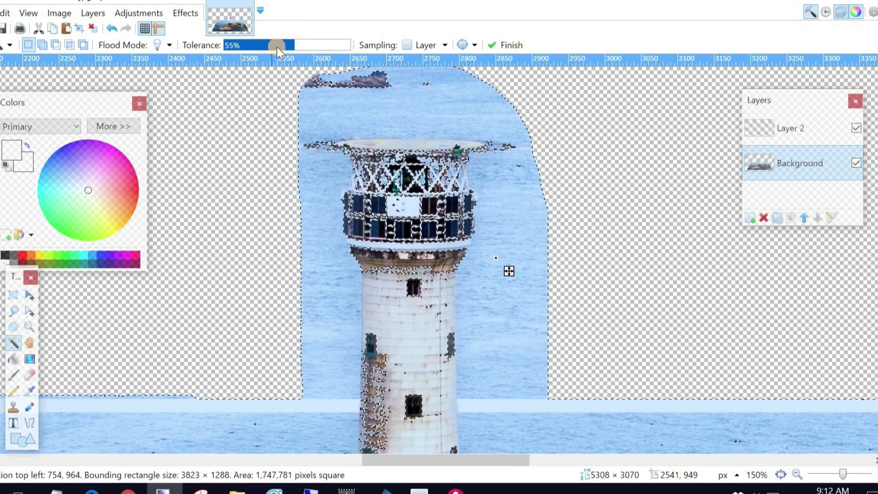
pyautogui.click(275, 47)
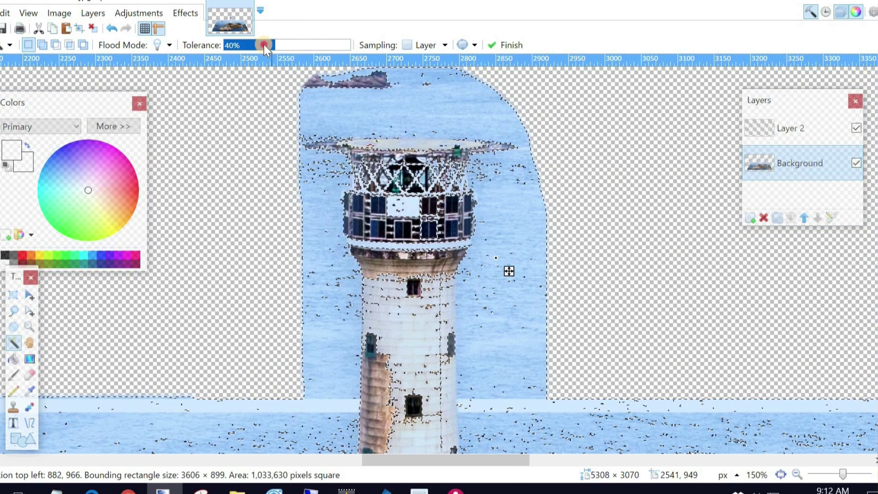
pyautogui.click(264, 45)
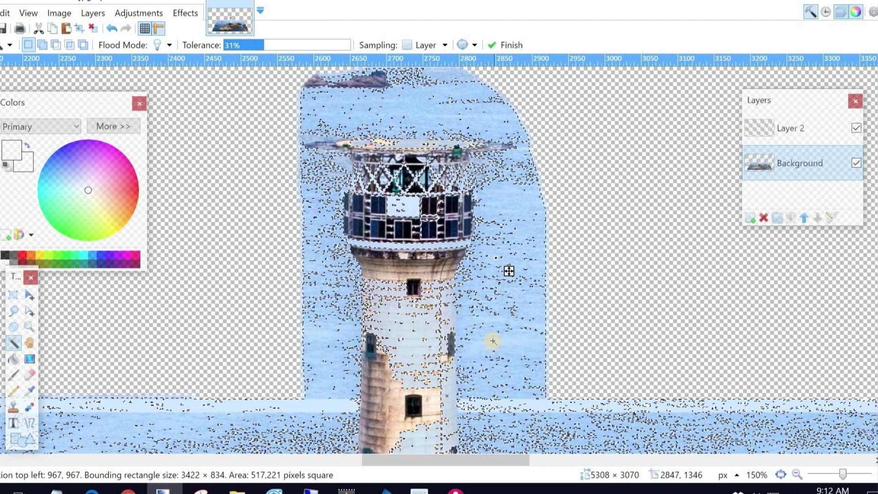
pyautogui.press('Return')
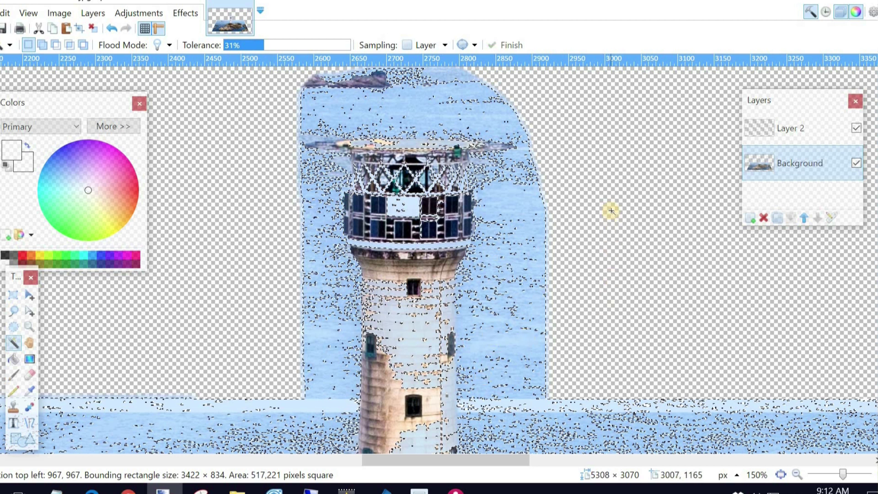
pyautogui.hotkey('ctrl', 'd')
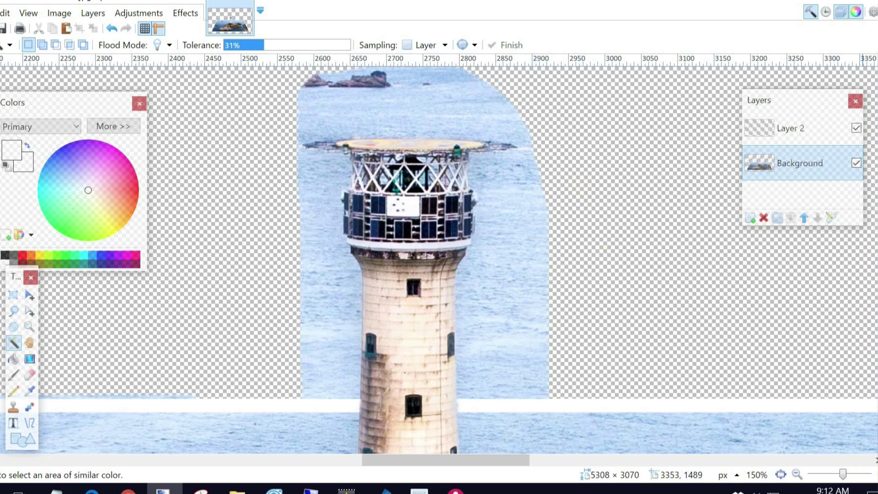
# At 200% zoom, start erasing the sea beside the tower with a 32%-hardness eraser.
pyautogui.click(874, 473)
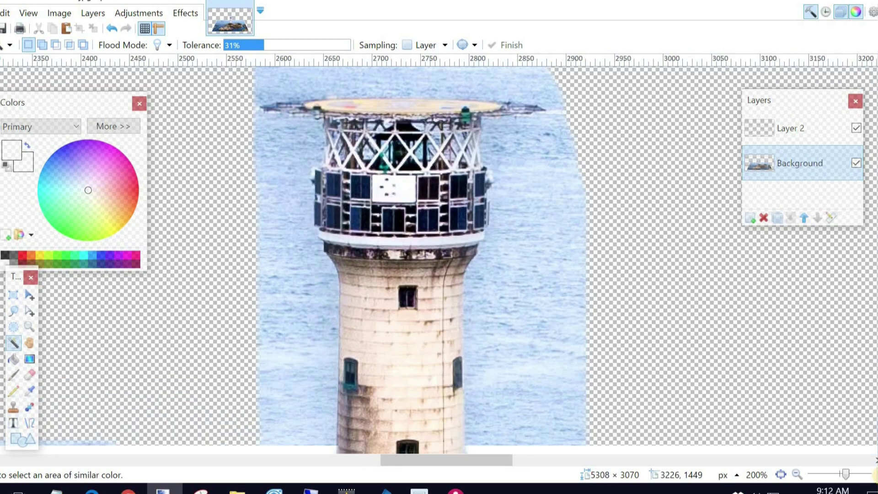
pyautogui.click(28, 382)
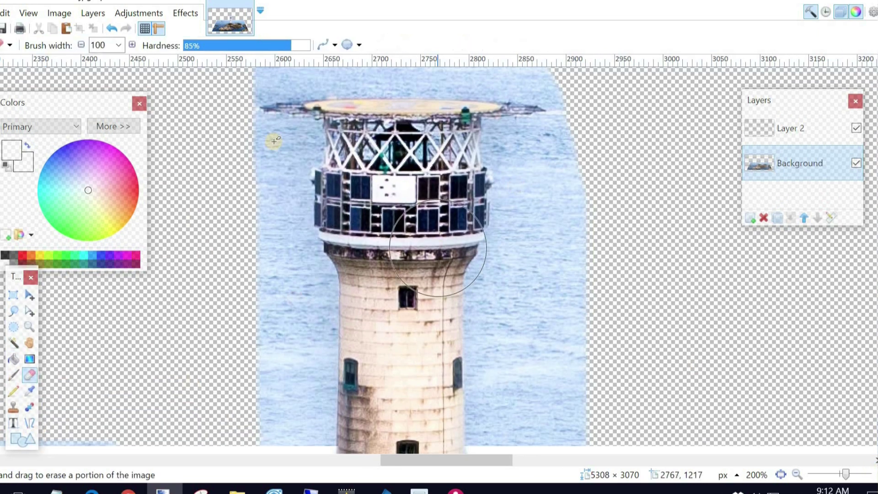
pyautogui.click(224, 48)
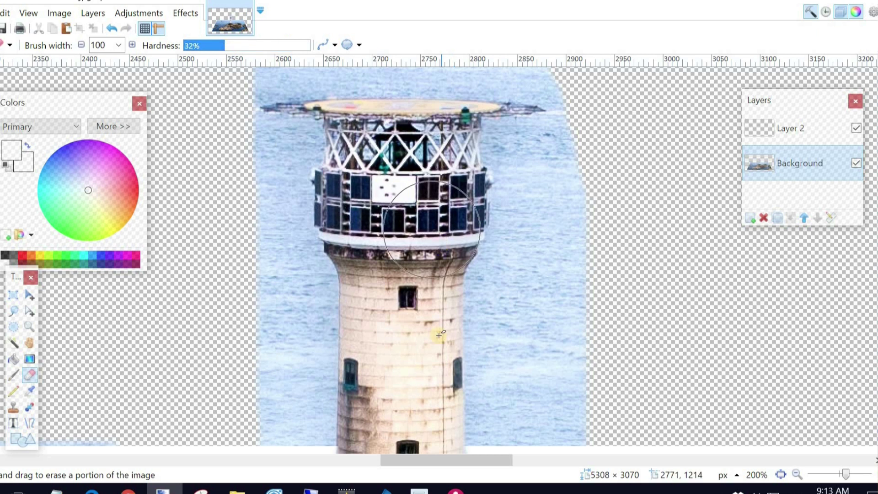
pyautogui.moveTo(506, 410); pyautogui.dragTo(519, 372)
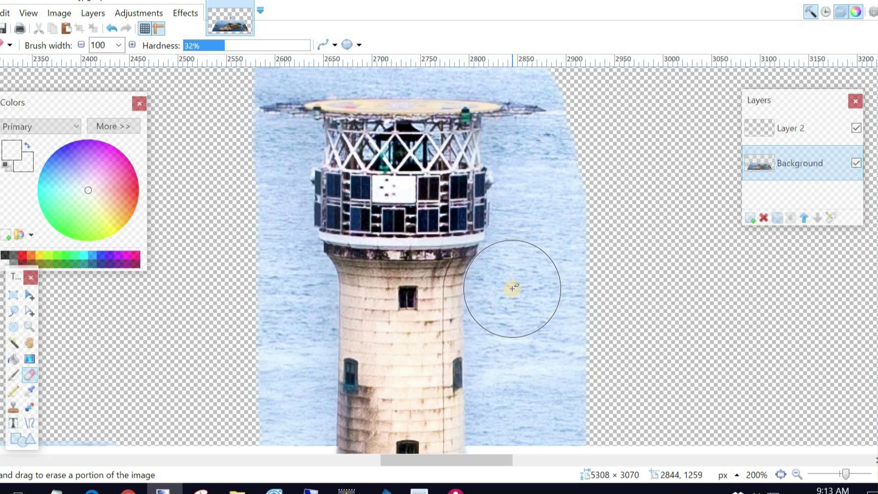
pyautogui.moveTo(511, 289)
pyautogui.mouseDown()
pyautogui.moveTo(521, 290)
pyautogui.moveTo(509, 292)
pyautogui.mouseUp()
# At 49% hardness, erase the remaining water right of the tower up to its edge.
pyautogui.moveTo(237, 47); pyautogui.dragTo(241, 46)
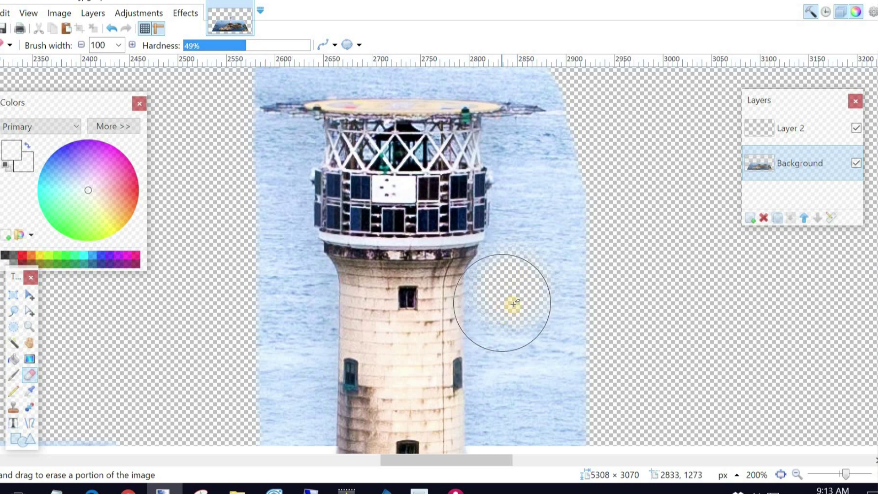
pyautogui.moveTo(509, 294)
pyautogui.mouseDown()
pyautogui.moveTo(506, 287)
pyautogui.moveTo(515, 403)
pyautogui.mouseUp()
pyautogui.click(566, 396)
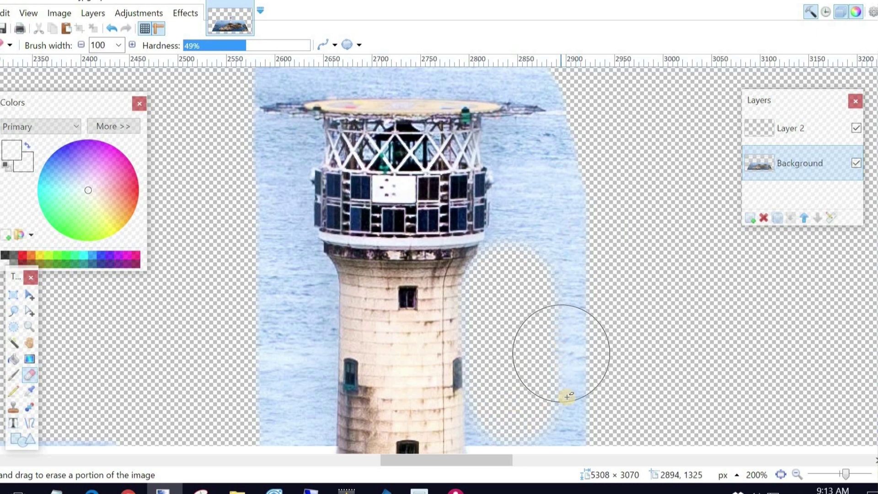
pyautogui.moveTo(567, 394)
pyautogui.mouseDown()
pyautogui.moveTo(561, 192)
pyautogui.moveTo(543, 170)
pyautogui.mouseUp()
pyautogui.scroll(-2, 636, 299)
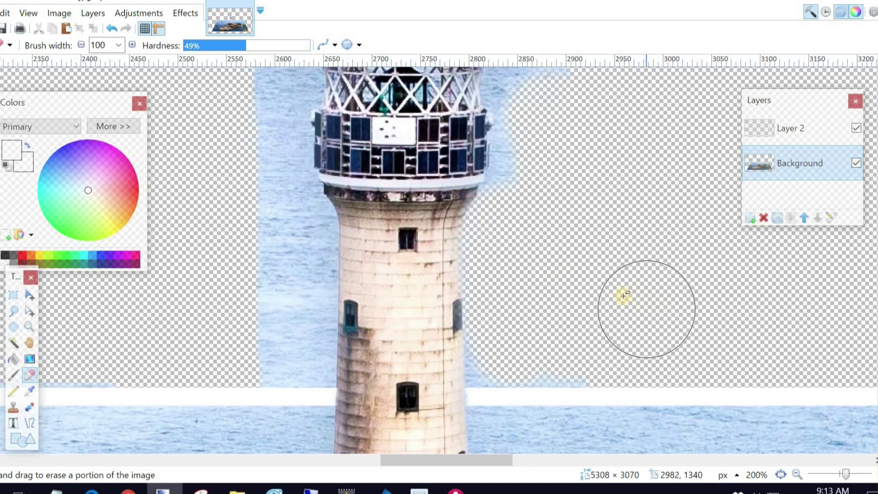
pyautogui.moveTo(562, 345); pyautogui.dragTo(519, 352)
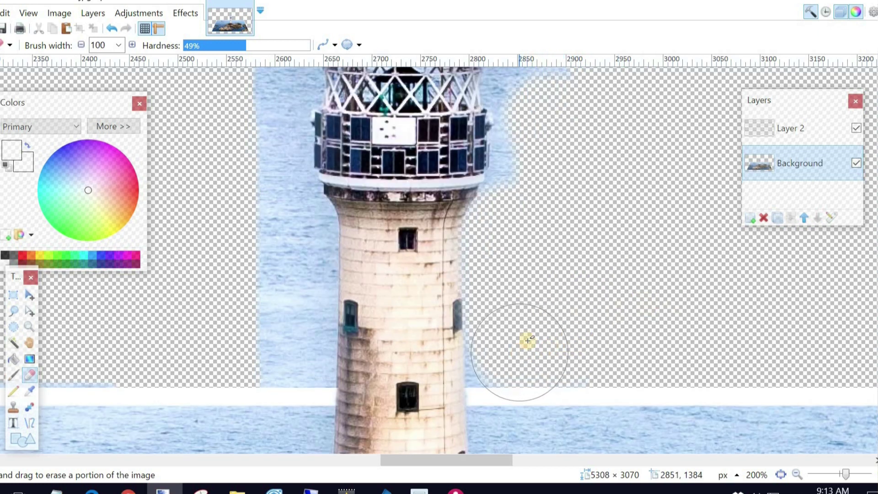
pyautogui.click(120, 45)
# Set the eraser width to 50 and erase the sea along the tower edge below the gallery.
pyautogui.moveTo(134, 230); pyautogui.dragTo(123, 154)
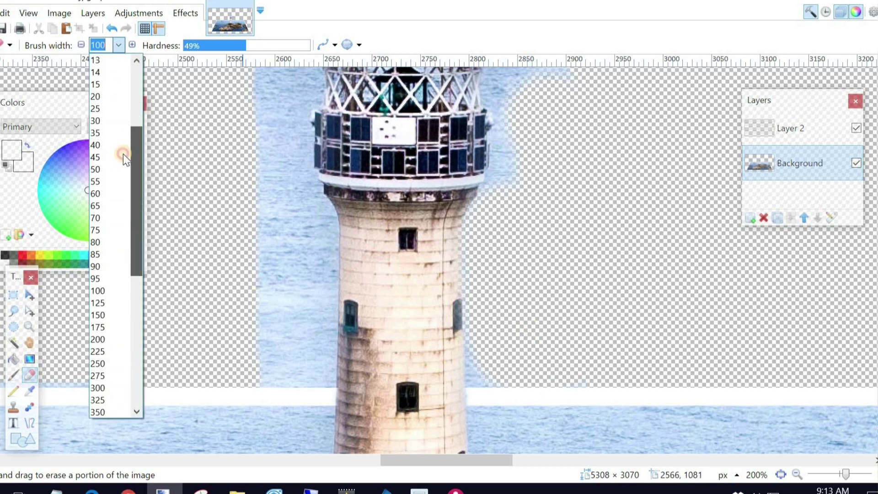
pyautogui.click(112, 169)
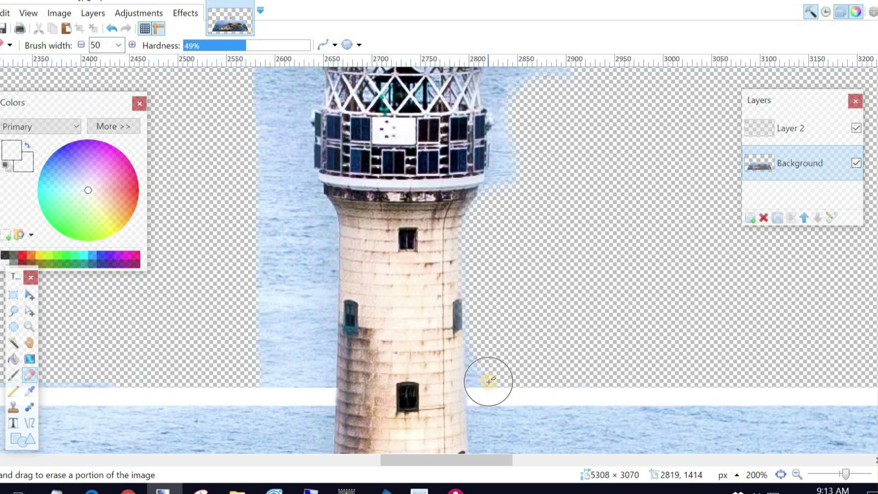
pyautogui.moveTo(488, 375)
pyautogui.mouseDown()
pyautogui.moveTo(490, 334)
pyautogui.moveTo(503, 323)
pyautogui.mouseUp()
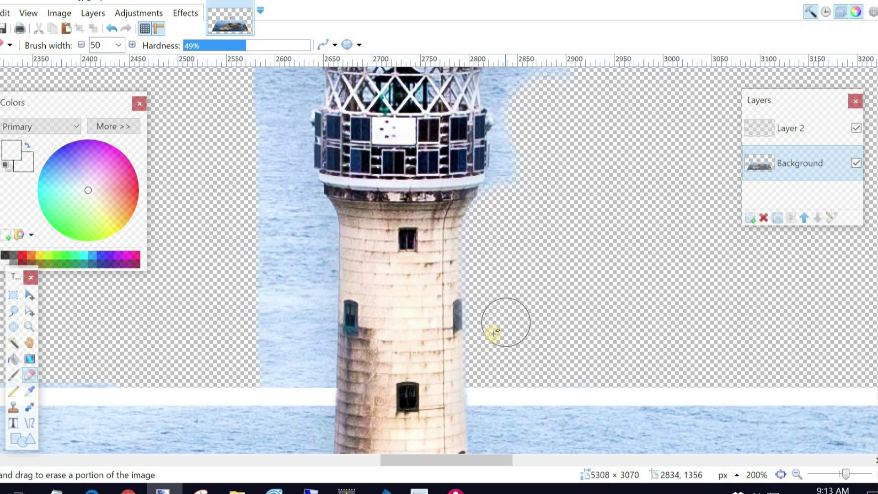
pyautogui.moveTo(503, 196); pyautogui.dragTo(476, 243)
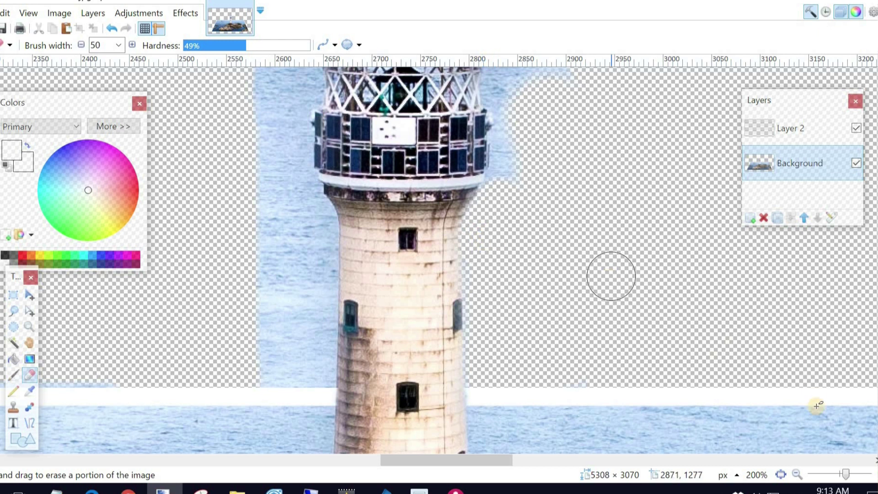
# At 400% zoom, undo the bad stroke and erase the water beside the tower and lantern gallery.
pyautogui.hotkey('ctrl', '+')
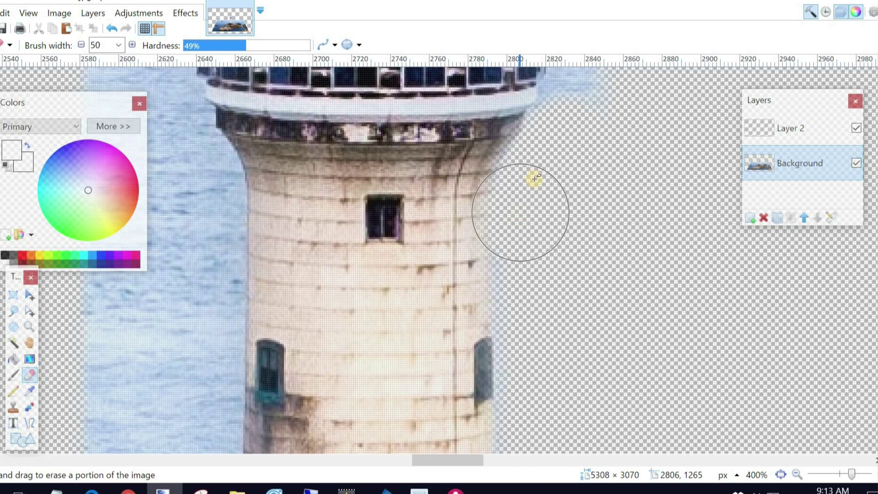
pyautogui.click(110, 29)
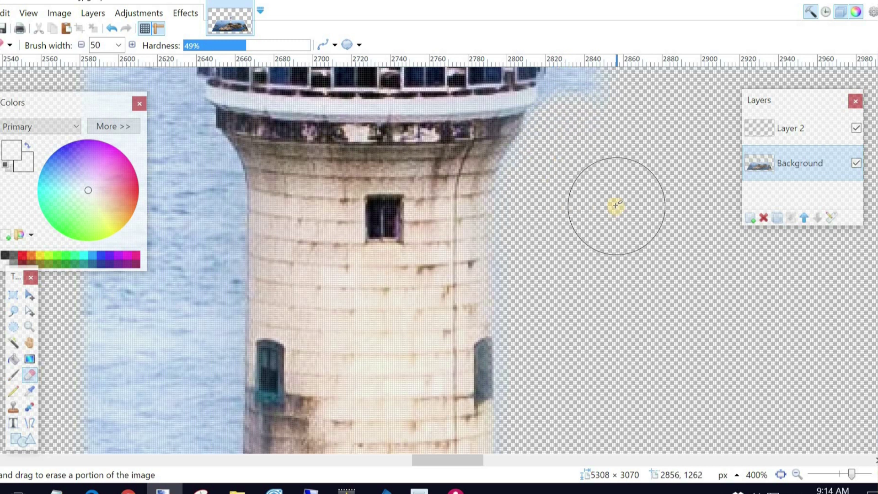
pyautogui.scroll(3, 659, 170)
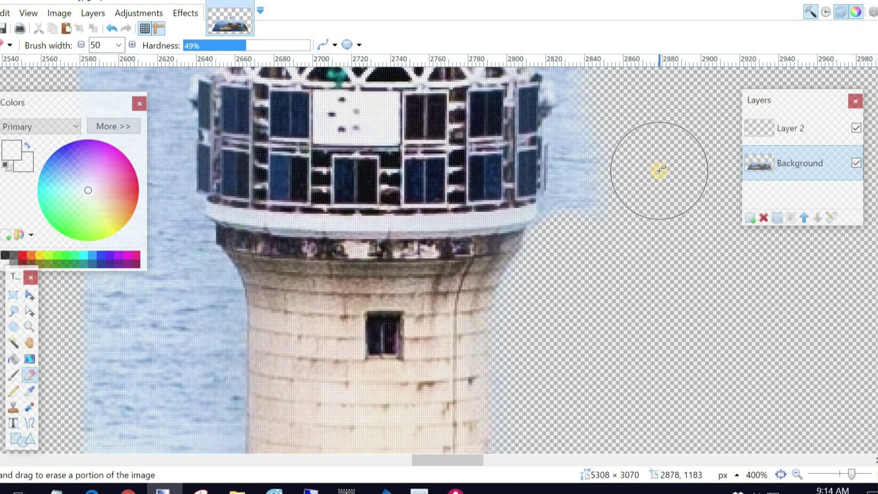
pyautogui.scroll(2, 659, 170)
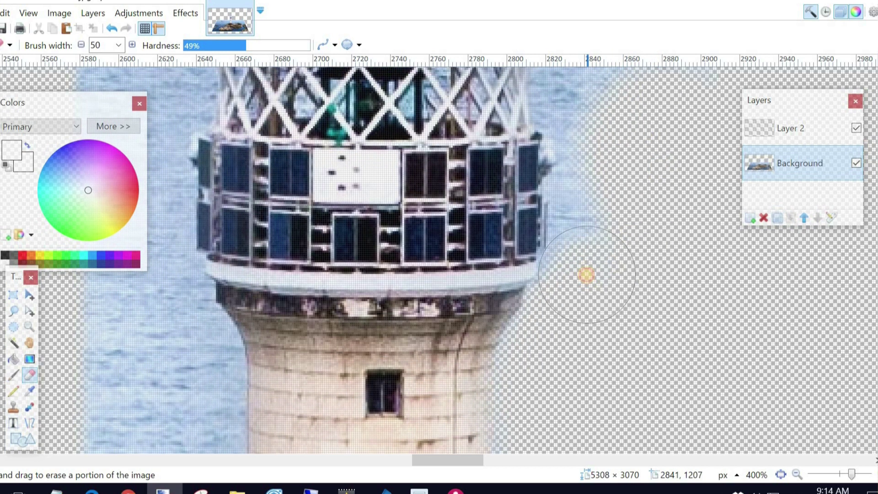
pyautogui.moveTo(586, 274)
pyautogui.mouseDown()
pyautogui.moveTo(592, 196)
pyautogui.moveTo(608, 156)
pyautogui.moveTo(597, 118)
pyautogui.mouseUp()
pyautogui.click(592, 194)
pyautogui.scroll(2, 642, 212)
pyautogui.scroll(3, 642, 212)
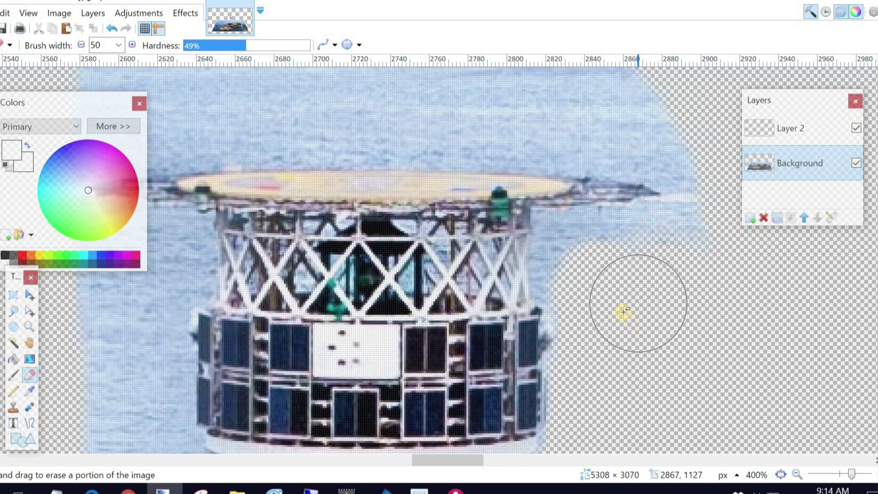
pyautogui.click(616, 254)
pyautogui.moveTo(616, 254)
pyautogui.mouseDown()
pyautogui.moveTo(583, 249)
pyautogui.moveTo(575, 269)
pyautogui.moveTo(582, 289)
pyautogui.mouseUp()
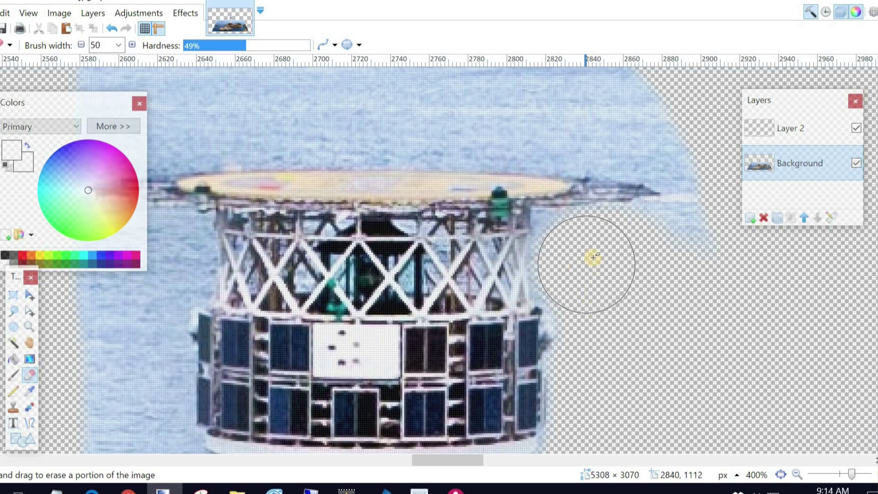
# Set the eraser hardness to 72% and the brush width to 10.
pyautogui.click(276, 43)
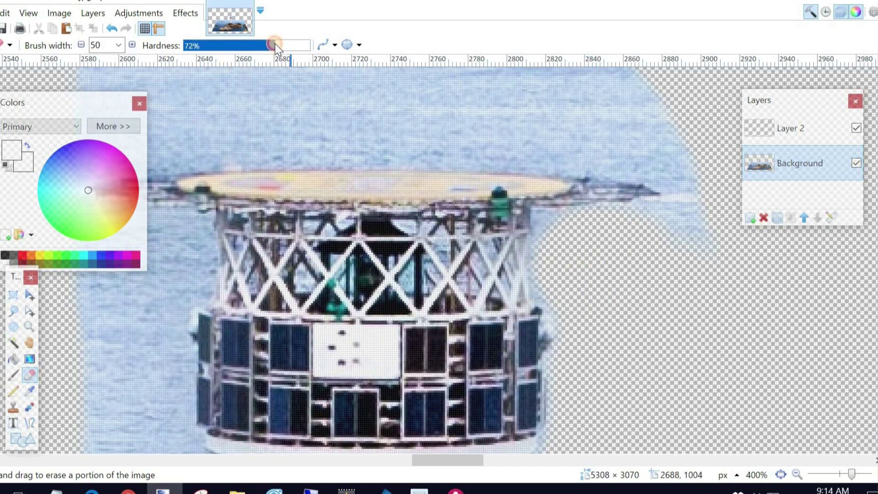
pyautogui.click(118, 46)
pyautogui.scroll(3, 137, 192)
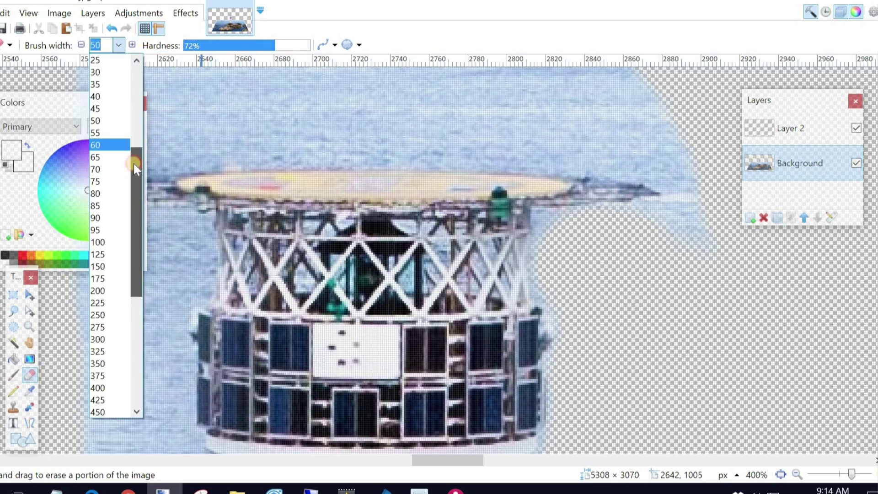
pyautogui.click(212, 172)
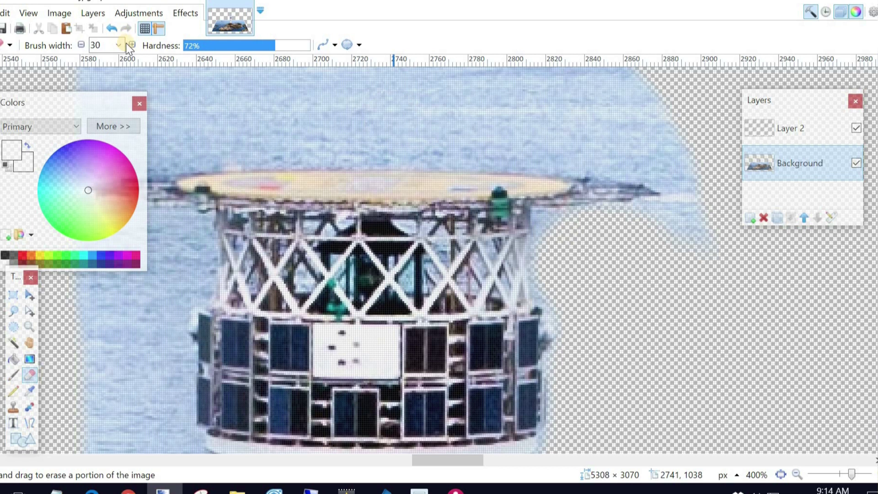
pyautogui.click(128, 44)
pyautogui.click(118, 44)
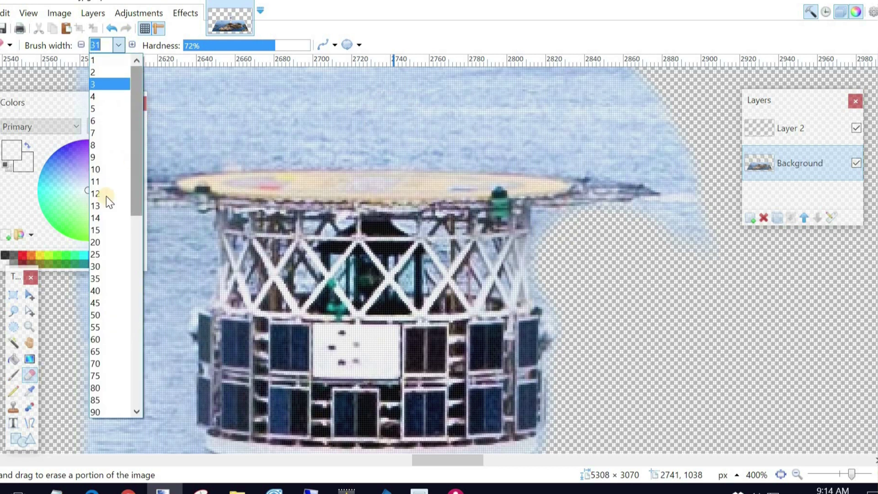
pyautogui.click(102, 170)
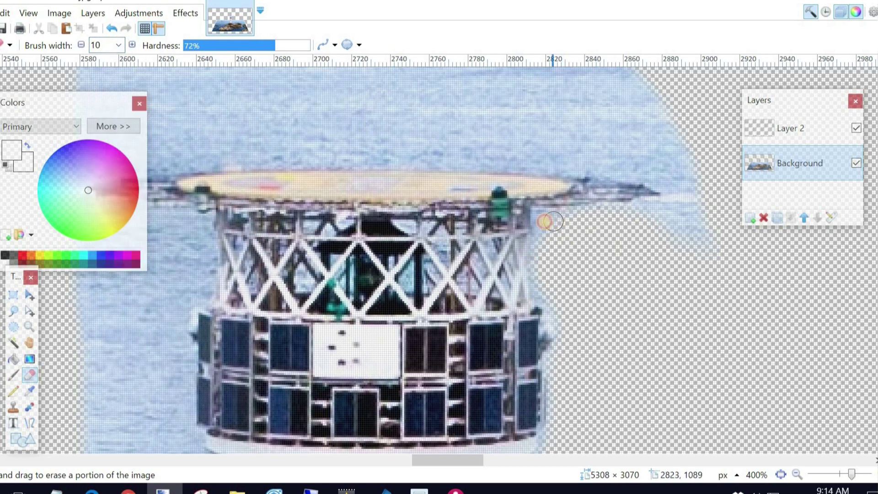
# Erase the leftover water along the platform's right edge and the helipad's top edge.
pyautogui.moveTo(553, 222); pyautogui.dragTo(540, 218)
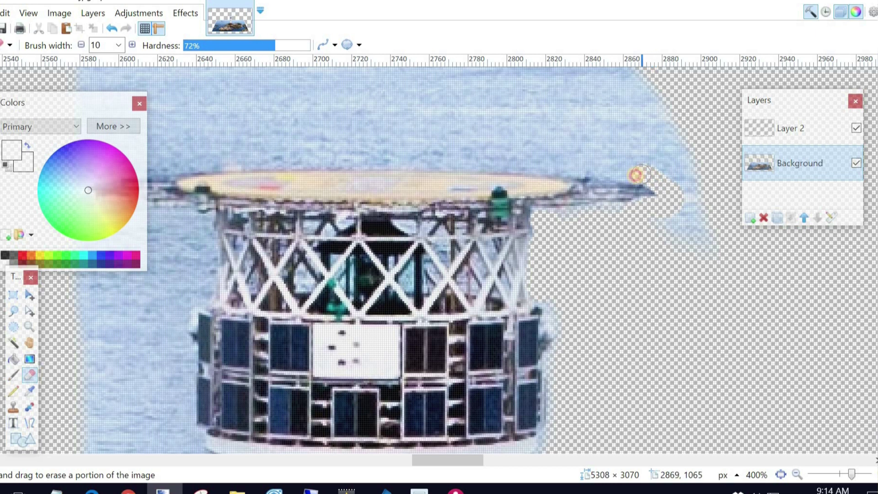
pyautogui.moveTo(637, 174)
pyautogui.mouseDown()
pyautogui.moveTo(299, 157)
pyautogui.moveTo(174, 171)
pyautogui.moveTo(215, 162)
pyautogui.moveTo(343, 203)
pyautogui.moveTo(389, 163)
pyautogui.moveTo(339, 176)
pyautogui.moveTo(434, 234)
pyautogui.moveTo(443, 289)
pyautogui.moveTo(417, 356)
pyautogui.moveTo(415, 425)
pyautogui.moveTo(433, 341)
pyautogui.mouseUp()
pyautogui.scroll(-3, 415, 422)
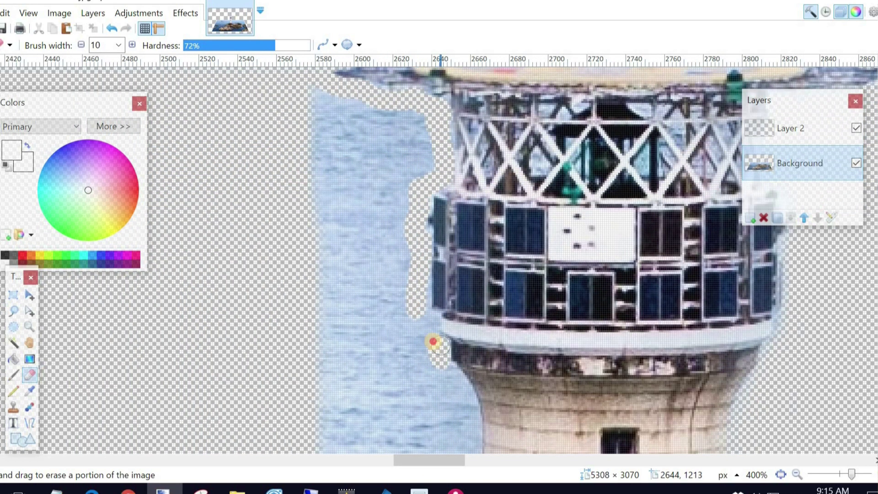
pyautogui.scroll(-11, 470, 183)
# Lasso the water along the tower's left edge and delete it.
pyautogui.scroll(4, 358, 341)
pyautogui.press('s')
pyautogui.moveTo(467, 451); pyautogui.dragTo(479, 171)
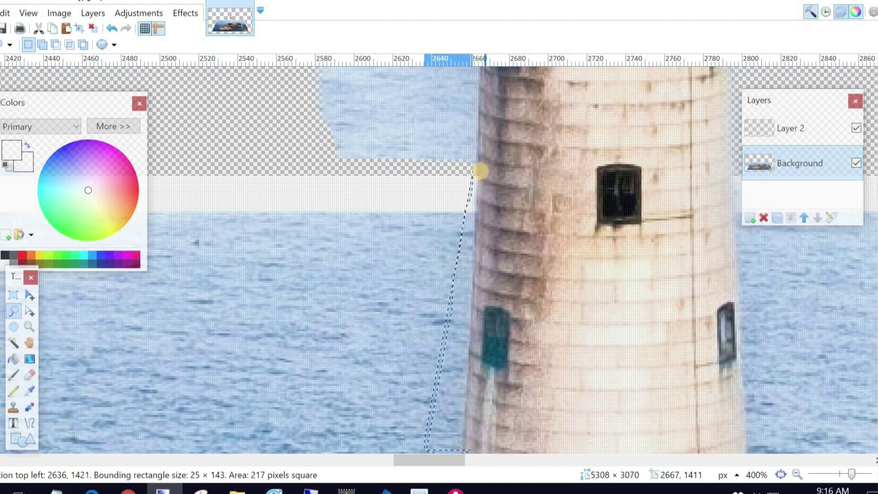
pyautogui.scroll(-2, 479, 171)
pyautogui.moveTo(476, 420)
pyautogui.mouseDown()
pyautogui.moveTo(438, 102)
pyautogui.moveTo(484, 255)
pyautogui.mouseUp()
pyautogui.press('Delete')
# Lasso and delete the water above the helipad, then zoom out to view the whole image.
pyautogui.scroll(2, 483, 255)
pyautogui.moveTo(663, 222)
pyautogui.mouseDown()
pyautogui.moveTo(650, 195)
pyautogui.moveTo(520, 129)
pyautogui.moveTo(656, 266)
pyautogui.moveTo(521, 257)
pyautogui.mouseUp()
pyautogui.scroll(2, 519, 129)
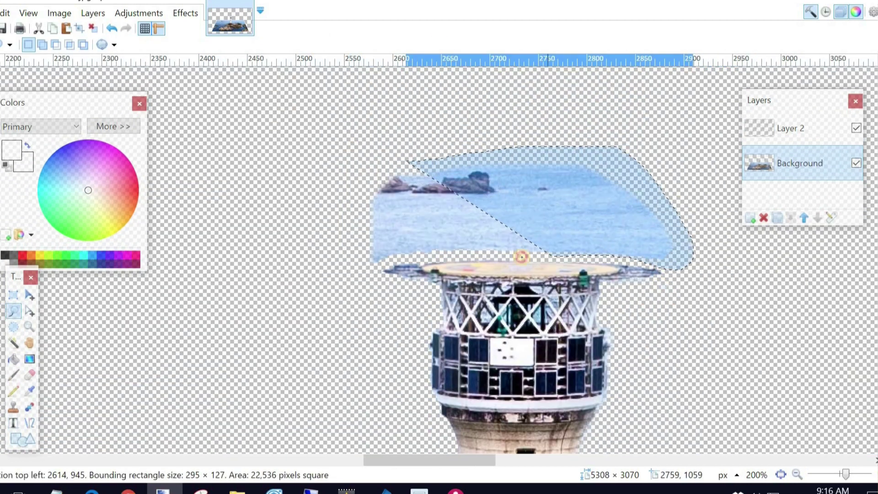
pyautogui.press('Delete')
pyautogui.scroll(-7, 652, 364)
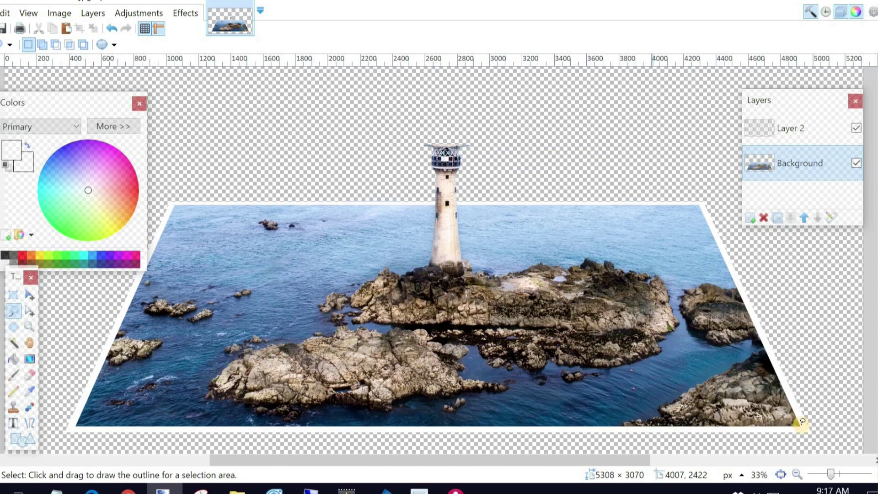
pyautogui.click(796, 475)
pyautogui.click(796, 475)
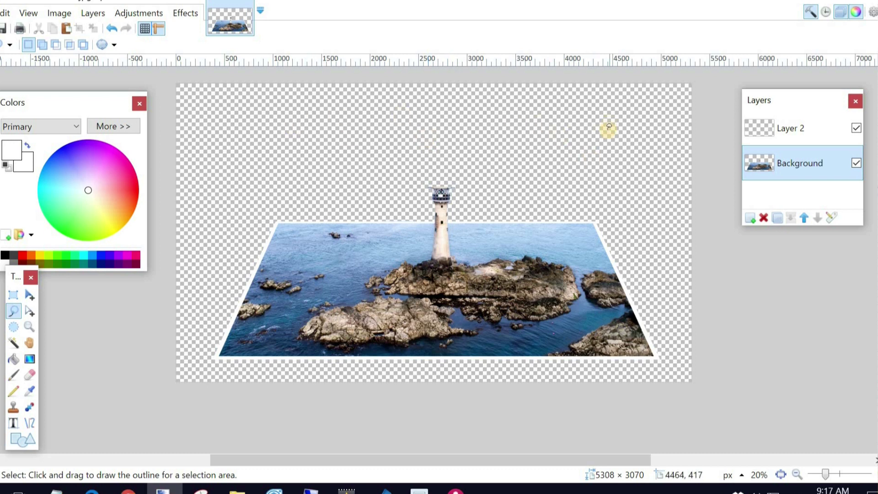
# Add an empty Layer 3 and move it below the Background layer.
pyautogui.click(749, 219)
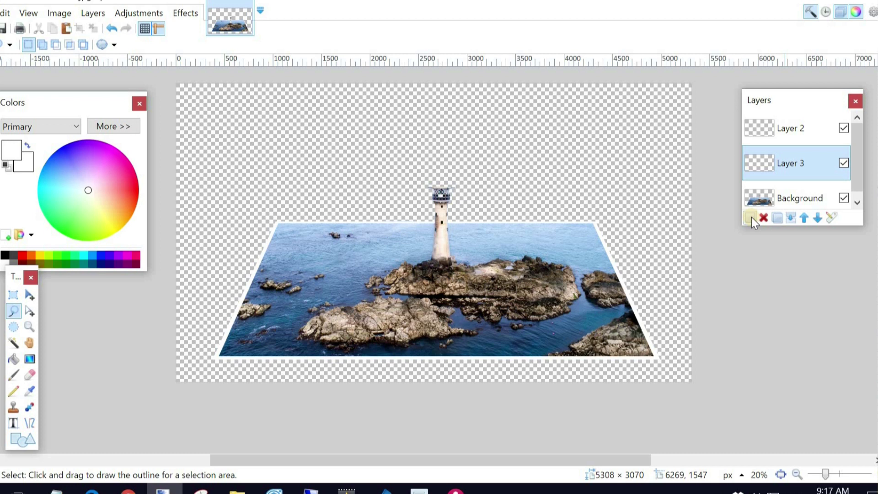
pyautogui.click(790, 164)
pyautogui.click(817, 220)
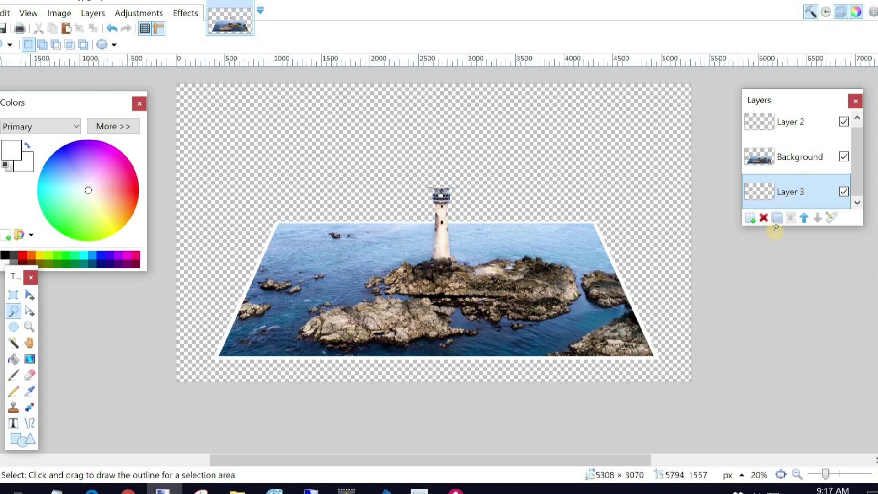
# Draw a rectangle selection tightly around the pop-out and crop the image to it (4716 × 2191).
pyautogui.click(13, 296)
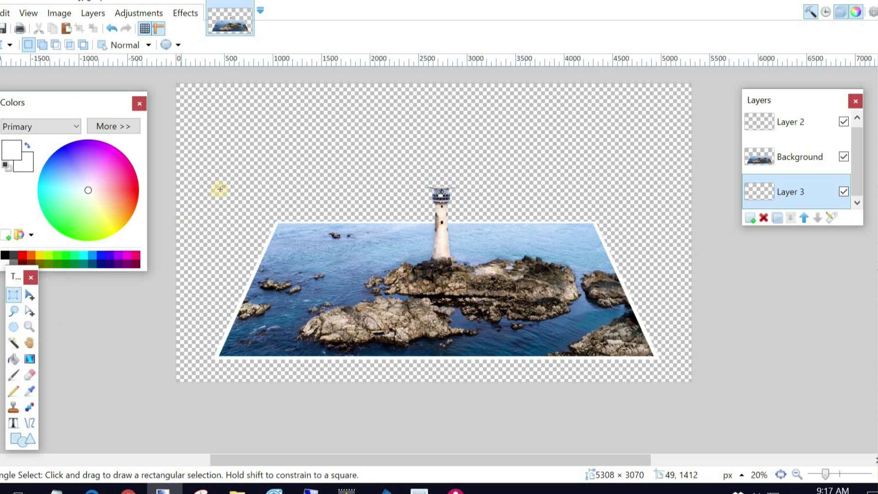
pyautogui.moveTo(207, 166); pyautogui.dragTo(666, 378)
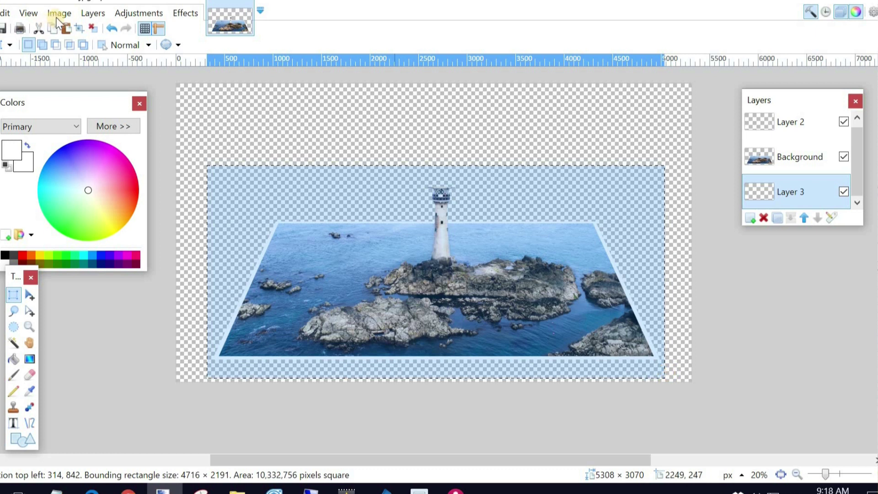
pyautogui.click(58, 14)
pyautogui.click(84, 29)
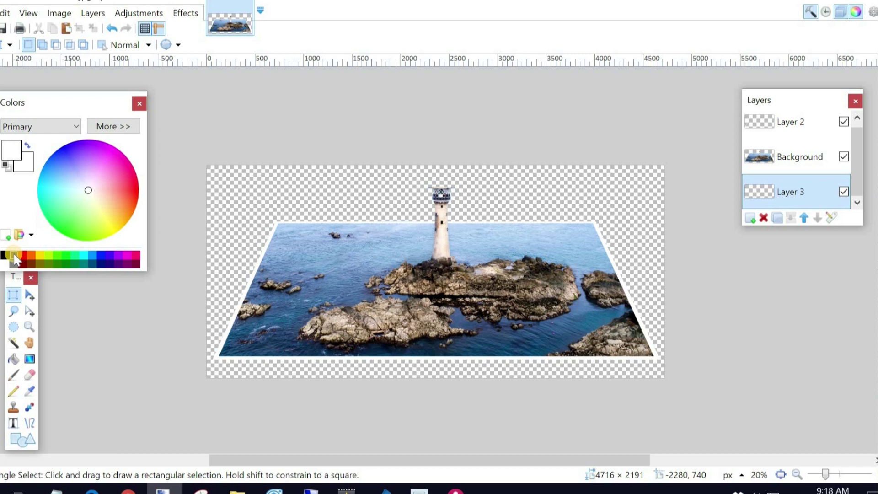
# Set the primary colour to a lighter grey and drag a top-down gradient on Layer 3.
pyautogui.click(13, 255)
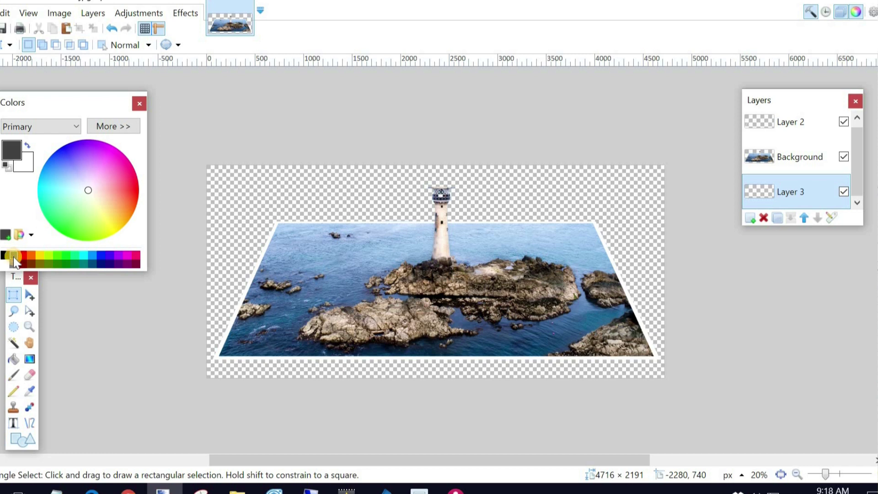
pyautogui.click(15, 261)
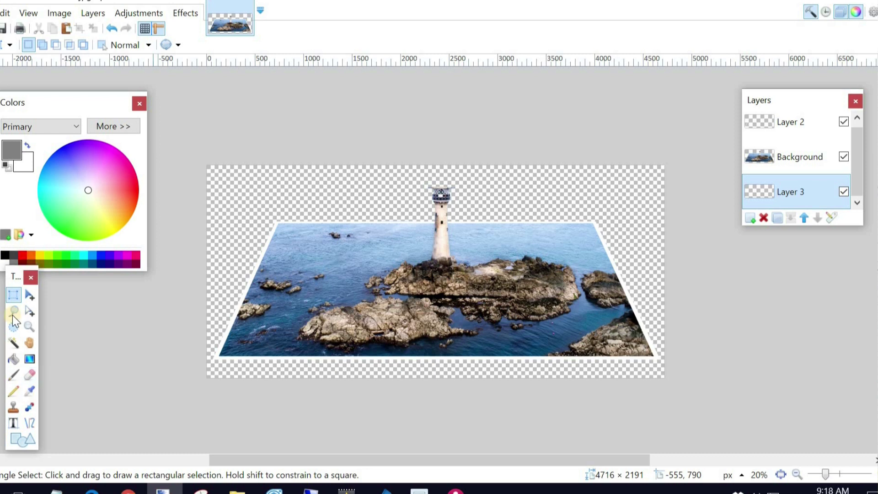
pyautogui.click(30, 359)
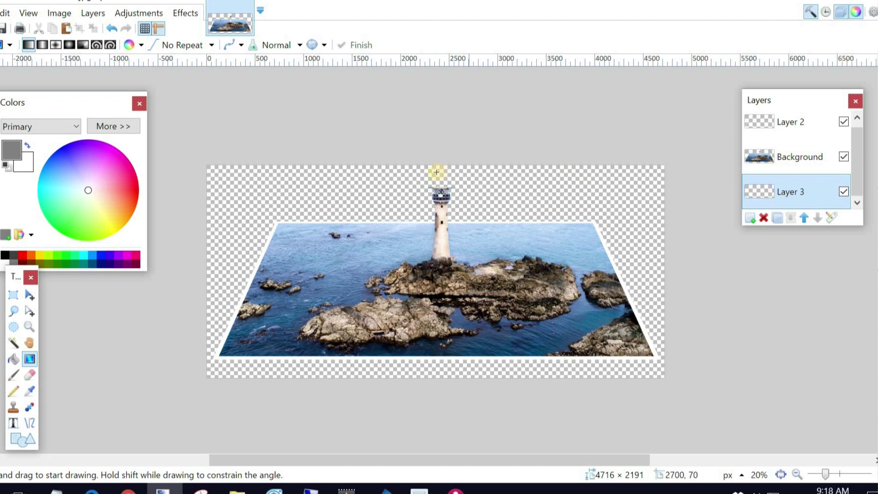
pyautogui.moveTo(439, 165); pyautogui.dragTo(438, 290)
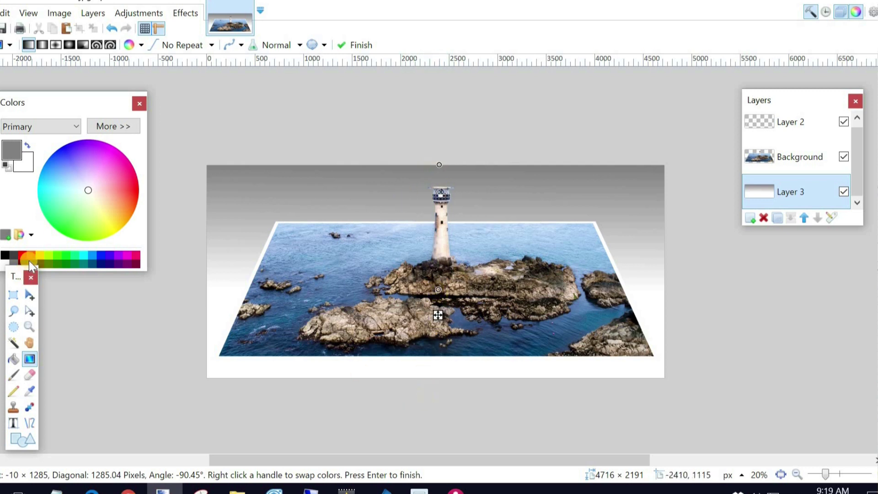
# Try blue, purple, olive and cyan shades as the gradient's top colour.
pyautogui.click(90, 253)
pyautogui.click(110, 256)
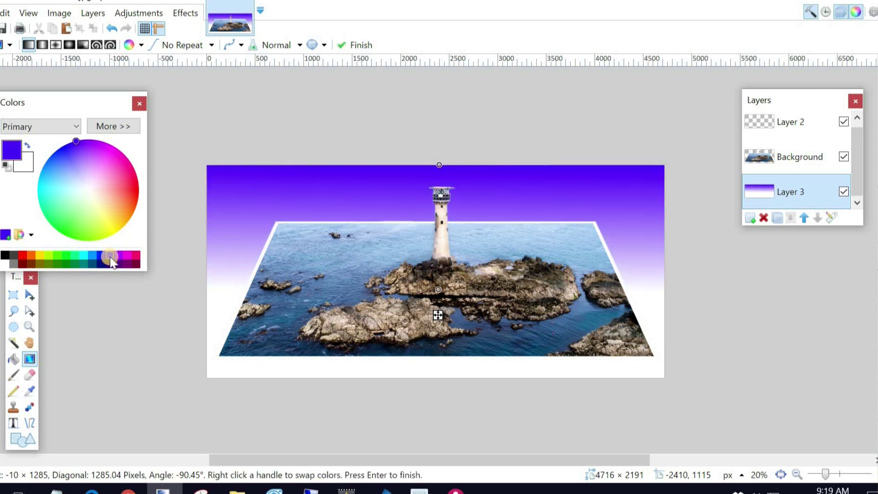
pyautogui.click(43, 265)
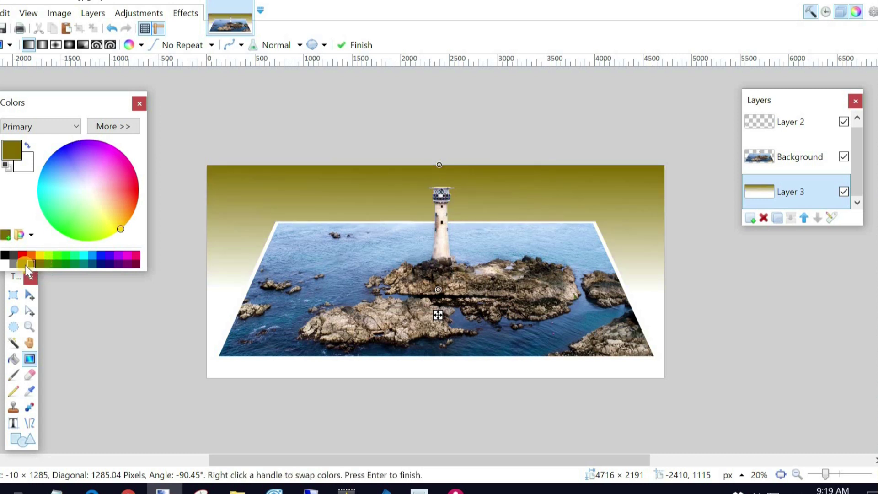
pyautogui.click(90, 253)
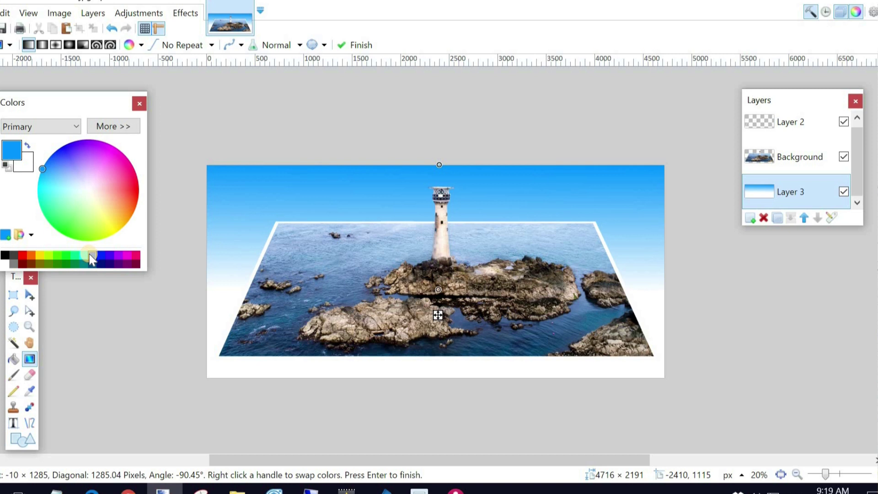
pyautogui.click(83, 254)
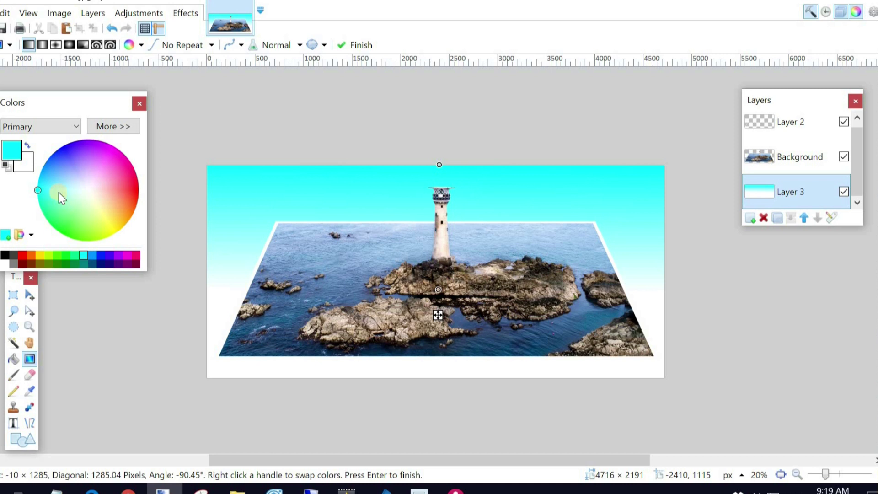
pyautogui.moveTo(45, 190)
pyautogui.mouseDown()
pyautogui.moveTo(63, 188)
pyautogui.moveTo(63, 169)
pyautogui.mouseUp()
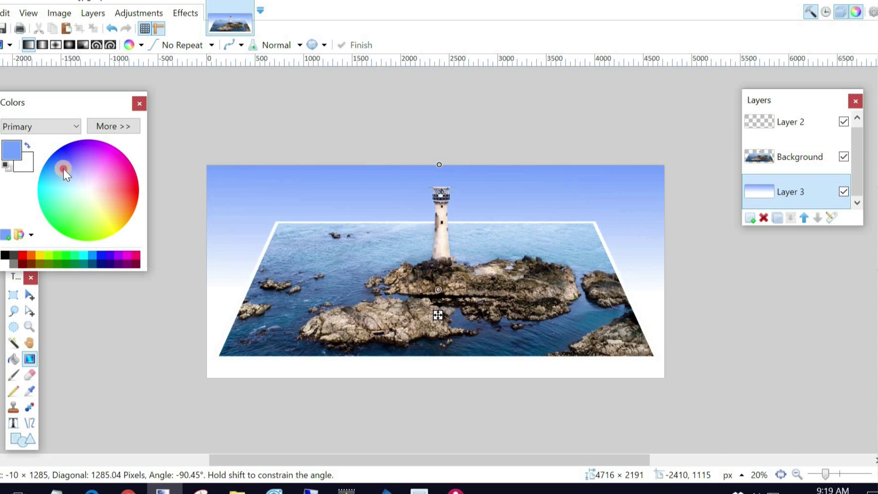
pyautogui.moveTo(63, 169); pyautogui.dragTo(56, 163)
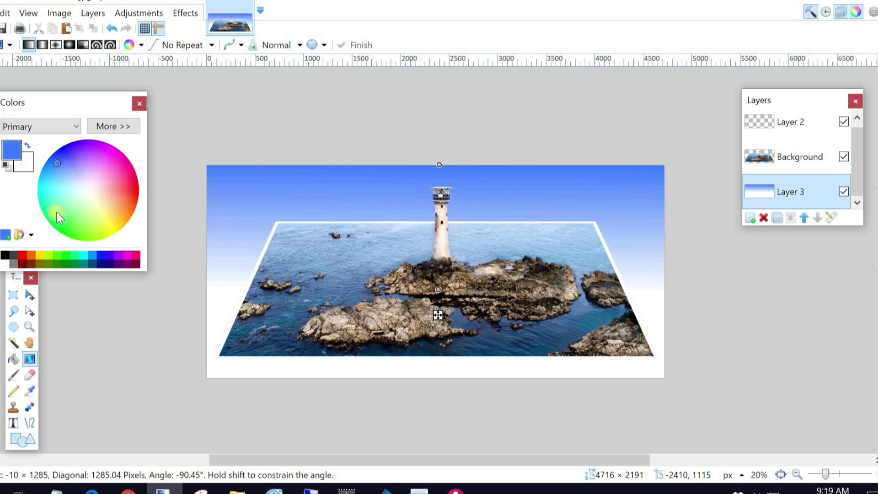
# Set the gradient's top colour back to a medium grey and commit the grey-to-white gradient.
pyautogui.click(14, 264)
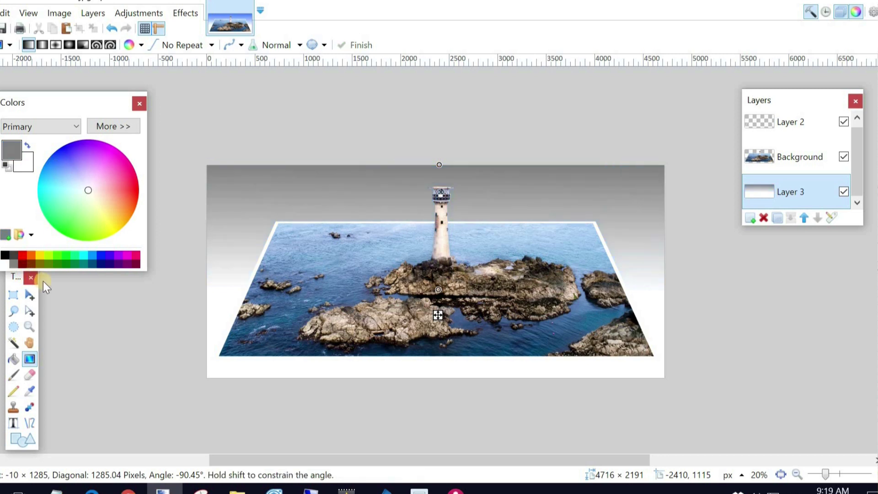
pyautogui.click(18, 258)
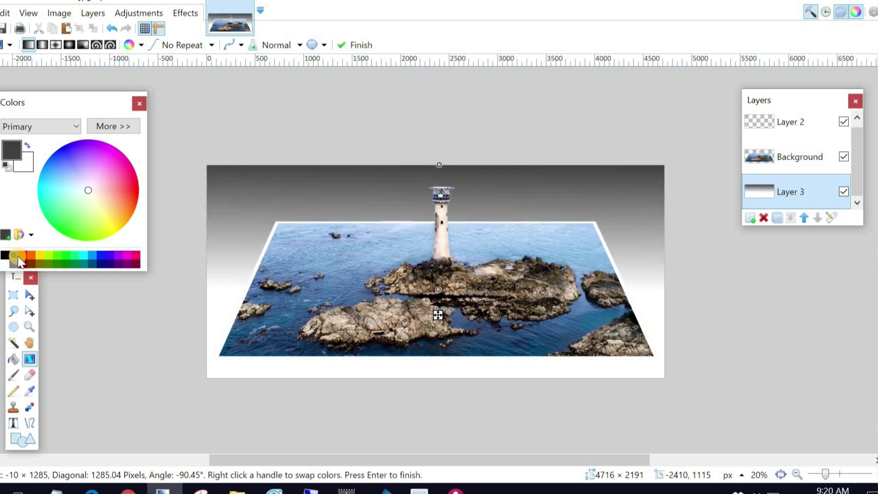
pyautogui.click(14, 266)
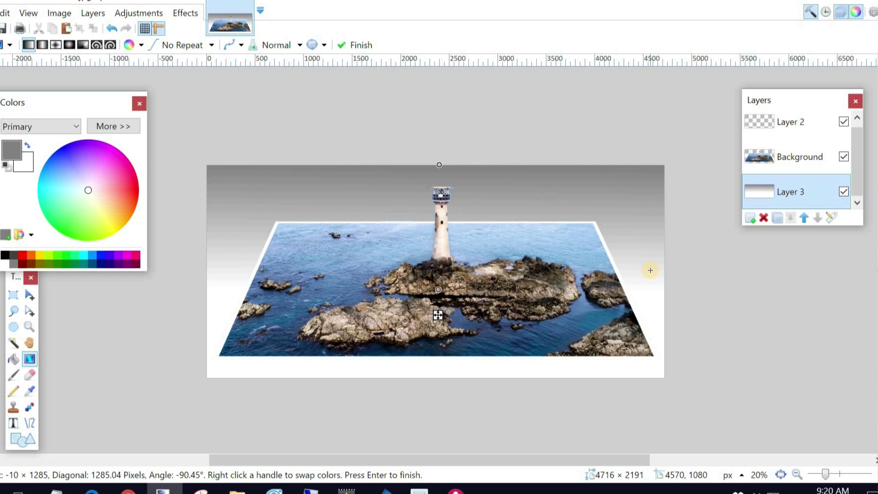
pyautogui.press('Return')
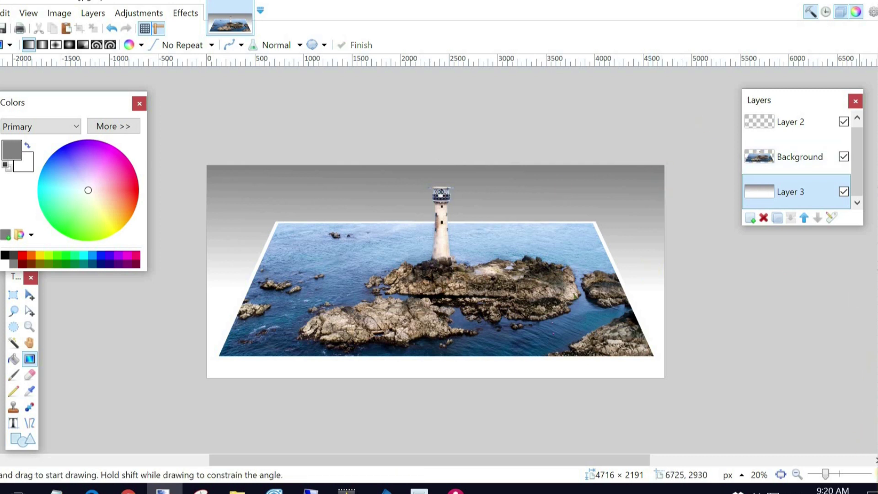
pyautogui.scroll(7, 666, 310)
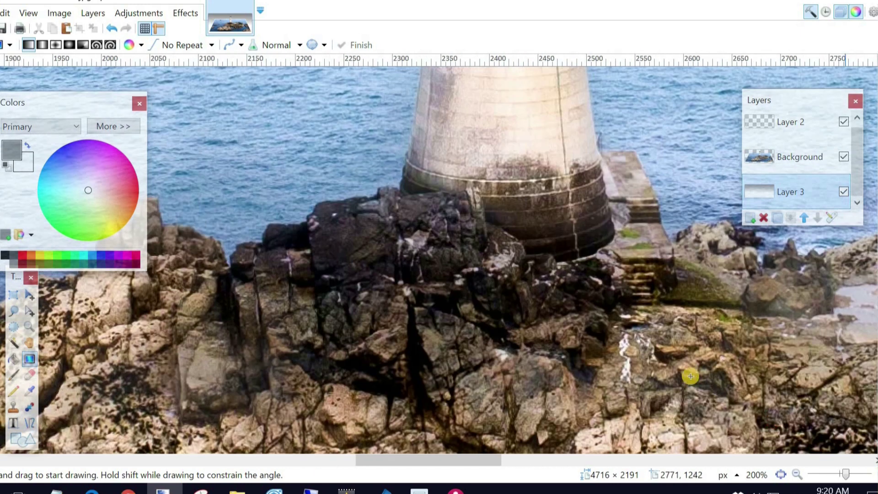
pyautogui.scroll(8, 664, 304)
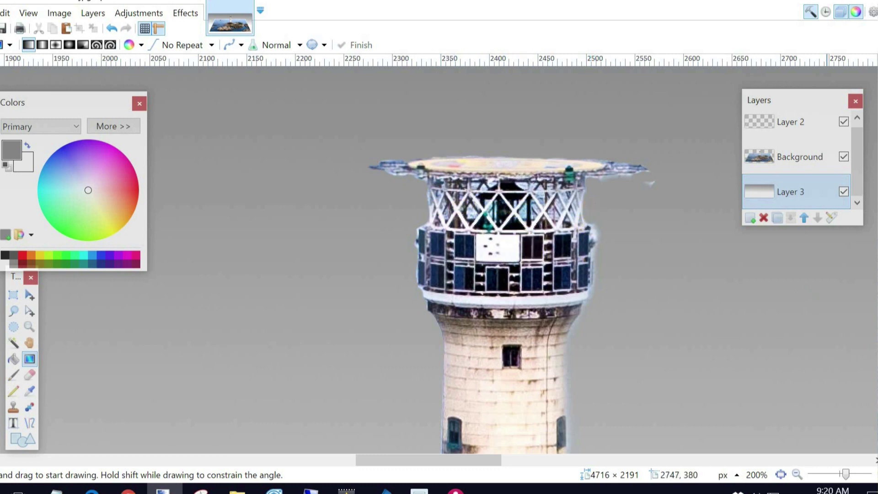
pyautogui.scroll(4, 558, 249)
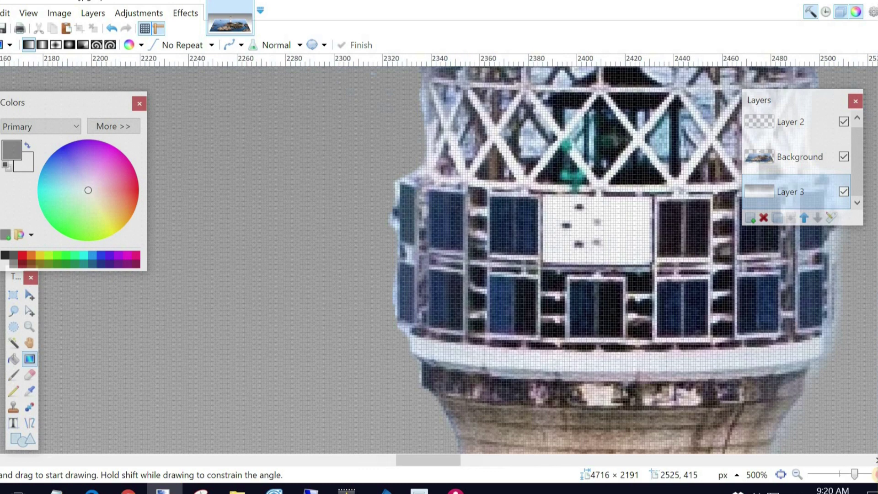
pyautogui.scroll(3, 478, 278)
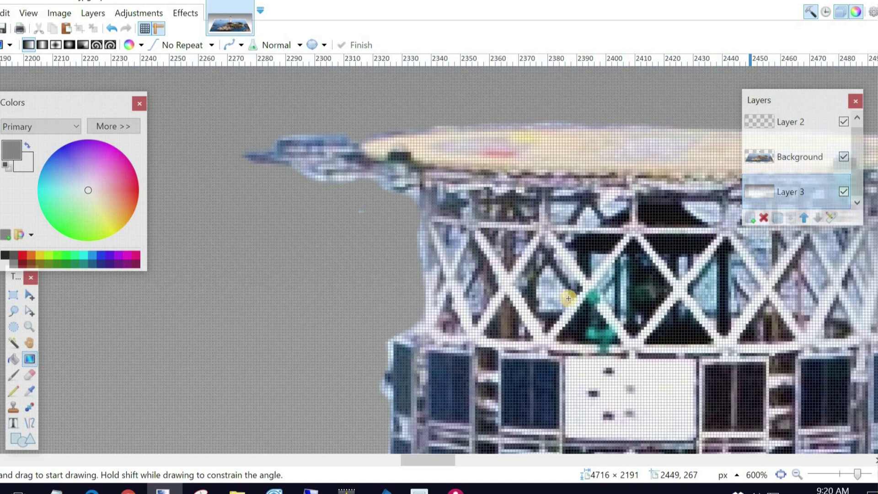
pyautogui.click(796, 477)
pyautogui.click(794, 476)
pyautogui.click(791, 478)
pyautogui.click(792, 476)
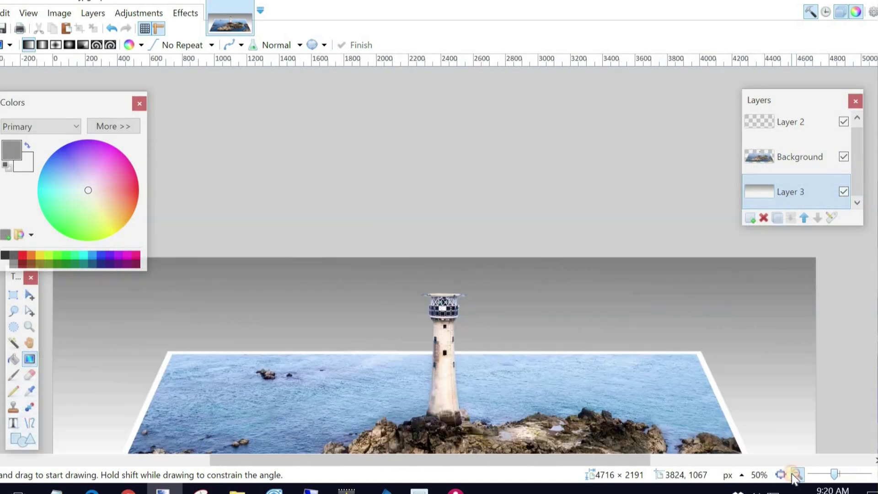
pyautogui.scroll(-1, 672, 306)
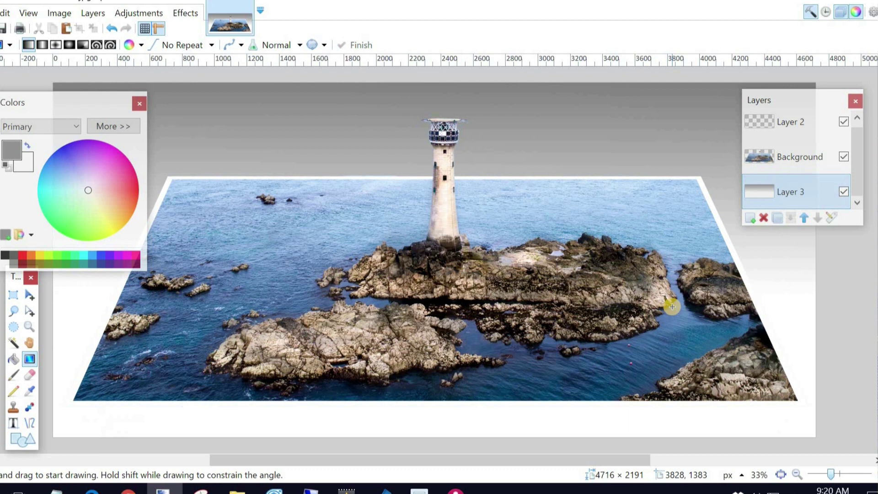
pyautogui.click(797, 475)
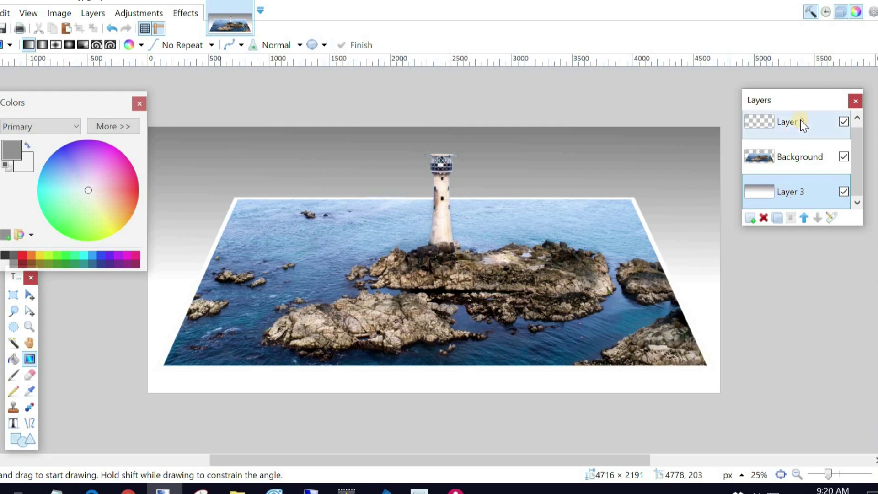
# Merge Layer 2 into Background, then Background into Layer 3, leaving a single layer.
pyautogui.click(814, 125)
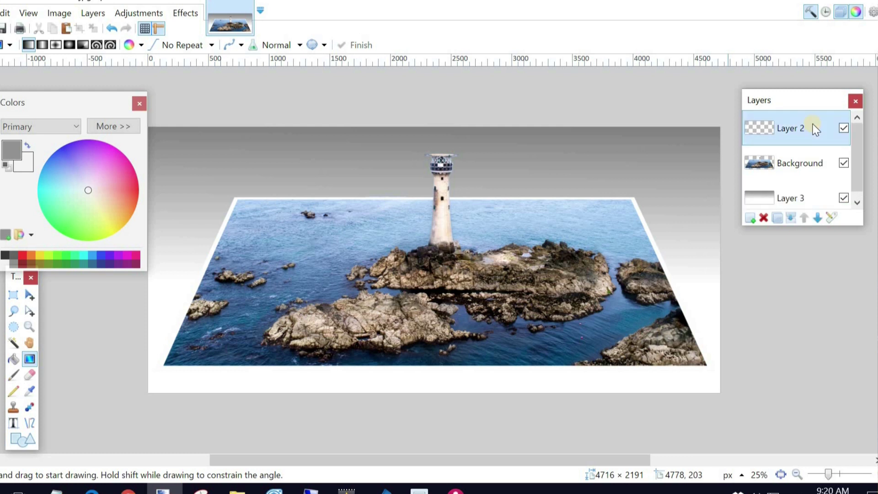
pyautogui.click(791, 217)
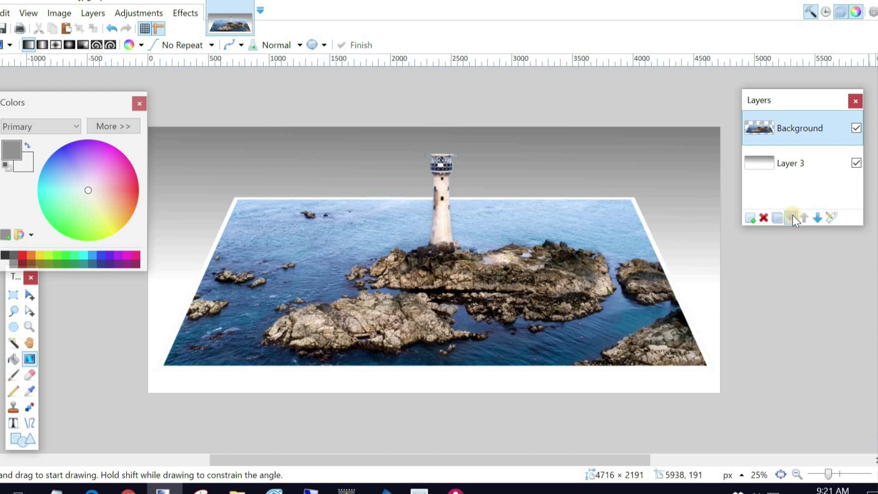
pyautogui.click(792, 217)
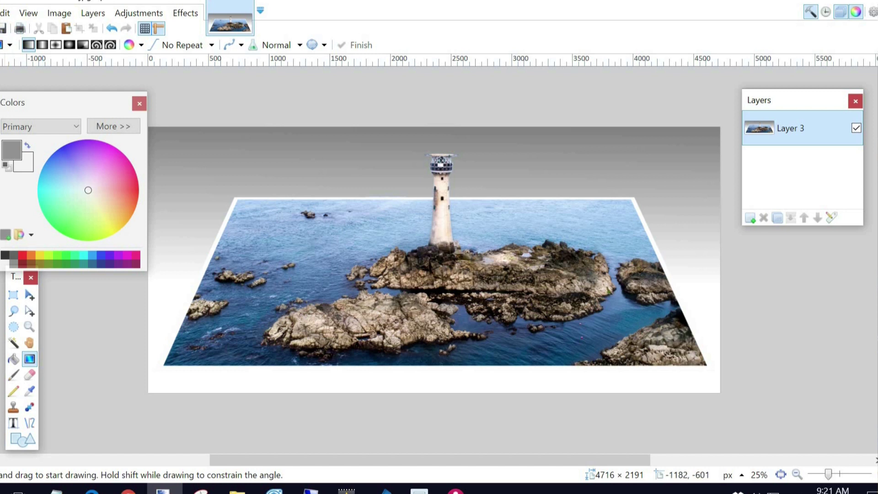
pyautogui.click(2, 13)
# Save the image as JPEG 'lighthouse' in Pictures > Pop outs at quality 100.
pyautogui.click(14, 117)
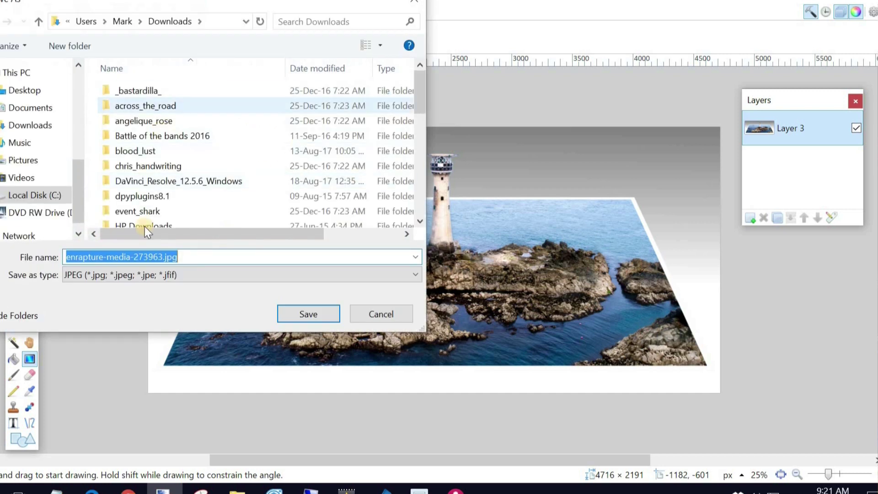
pyautogui.click(25, 160)
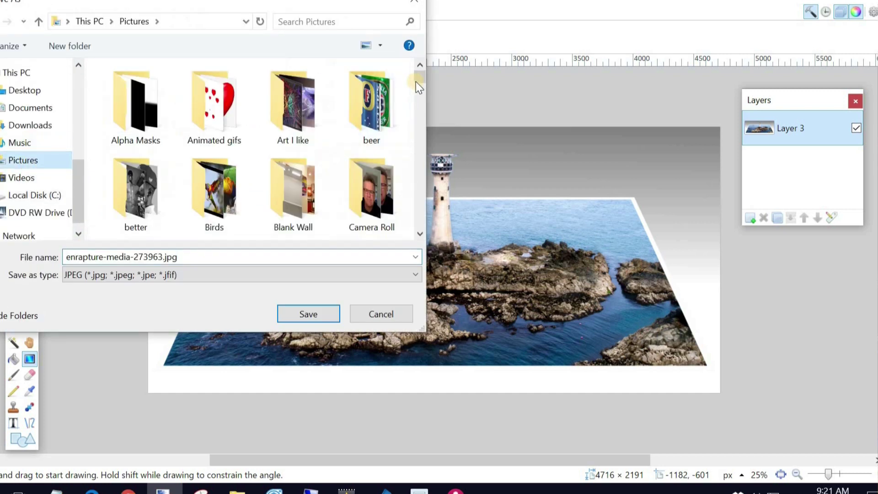
pyautogui.moveTo(417, 106); pyautogui.dragTo(410, 100)
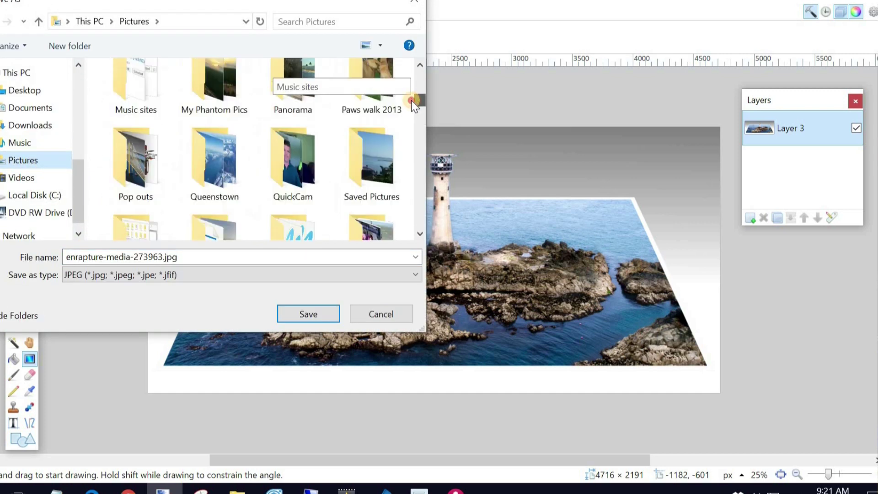
pyautogui.doubleClick(123, 182)
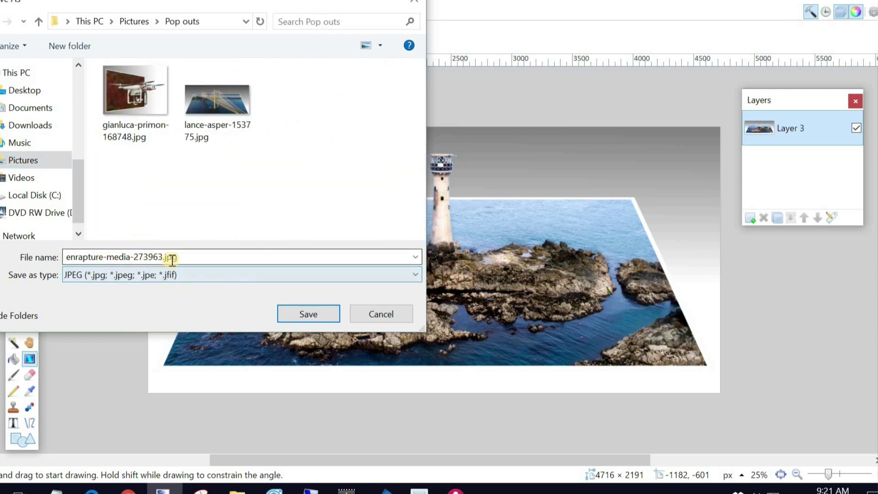
pyautogui.click(153, 256)
pyautogui.click(20, 255)
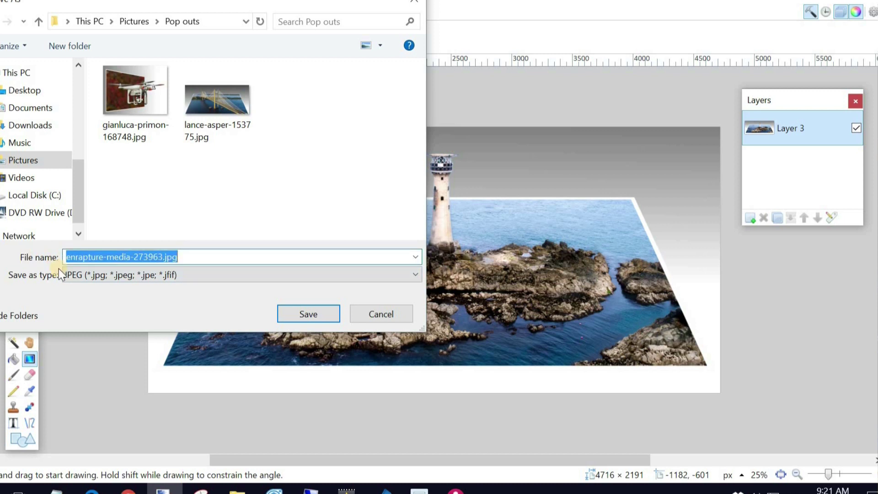
pyautogui.write('lighty')
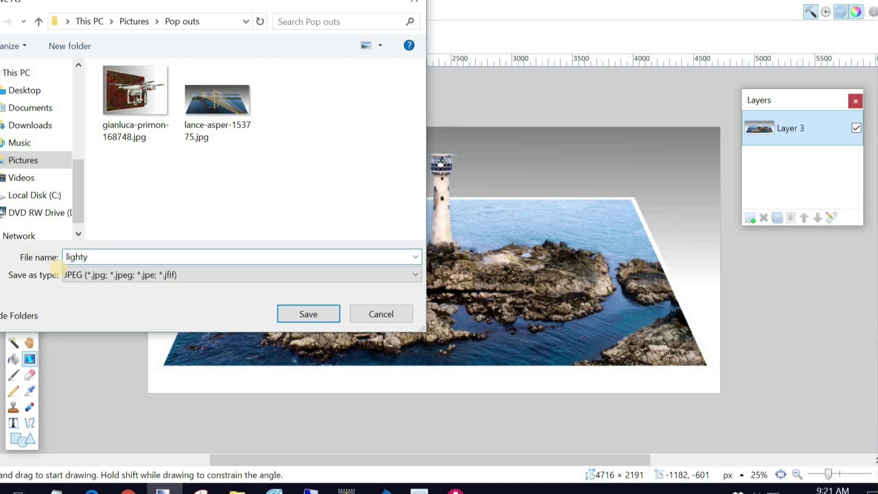
pyautogui.write('house')
pyautogui.click(88, 257)
pyautogui.click(315, 315)
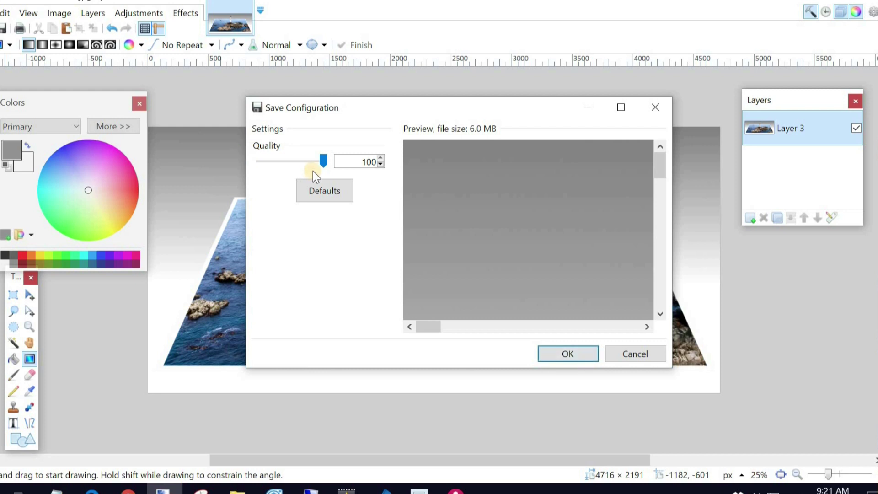
pyautogui.click(566, 358)
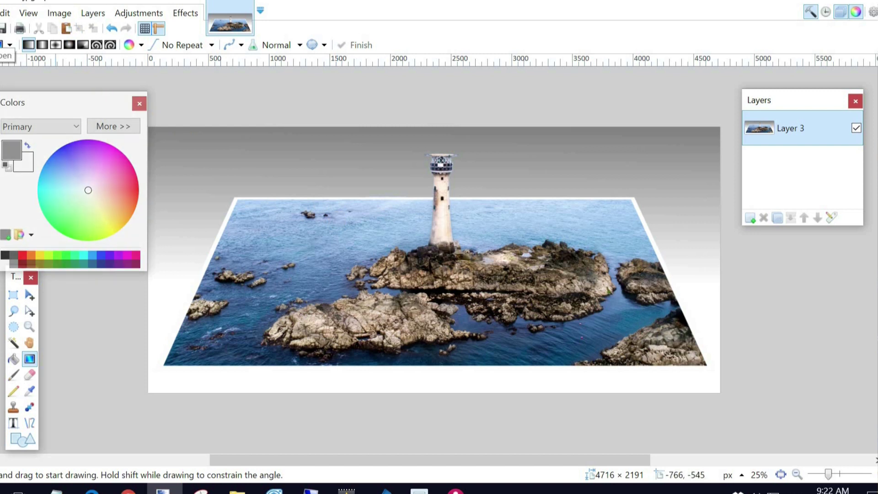
# Reopen enrapture-media-273963.jpg from recent files and switch between it and the pop-out image.
pyautogui.click(1, 13)
pyautogui.moveTo(13, 57)
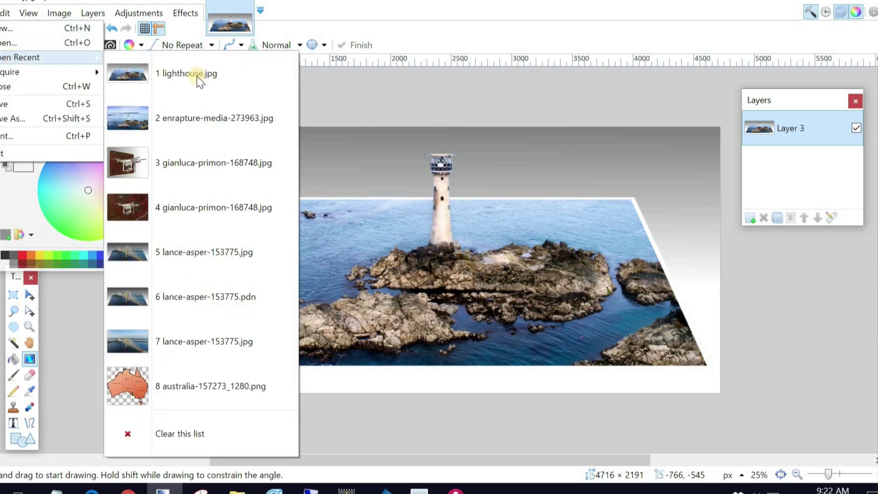
pyautogui.click(209, 117)
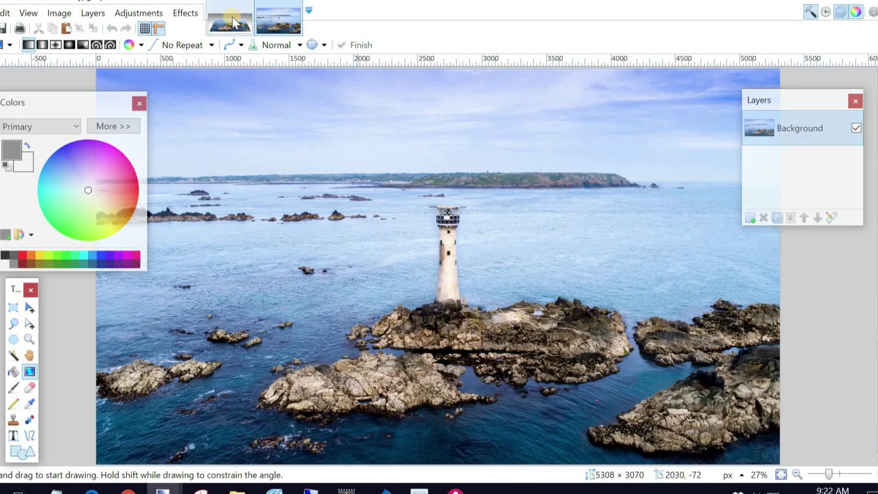
pyautogui.click(229, 18)
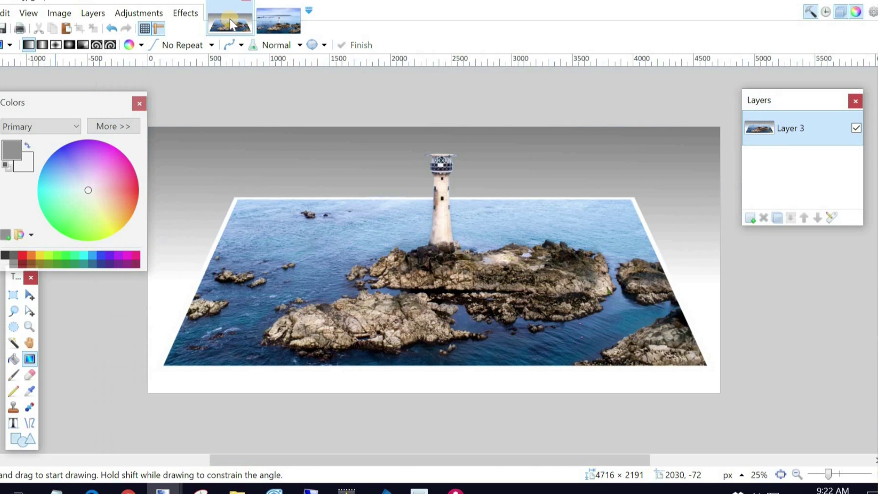
pyautogui.click(274, 23)
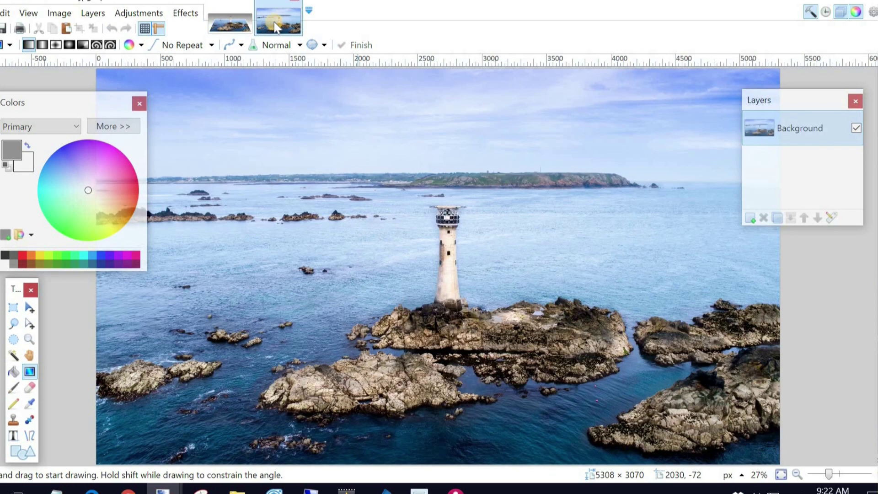
pyautogui.click(229, 16)
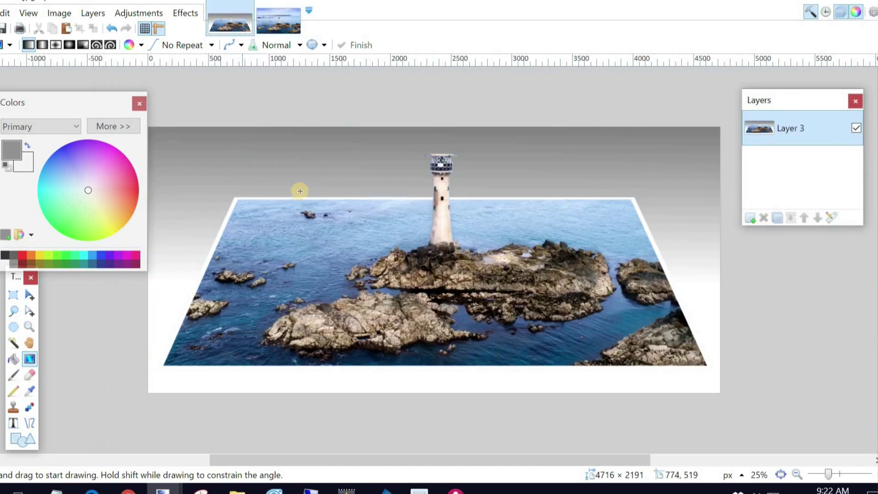